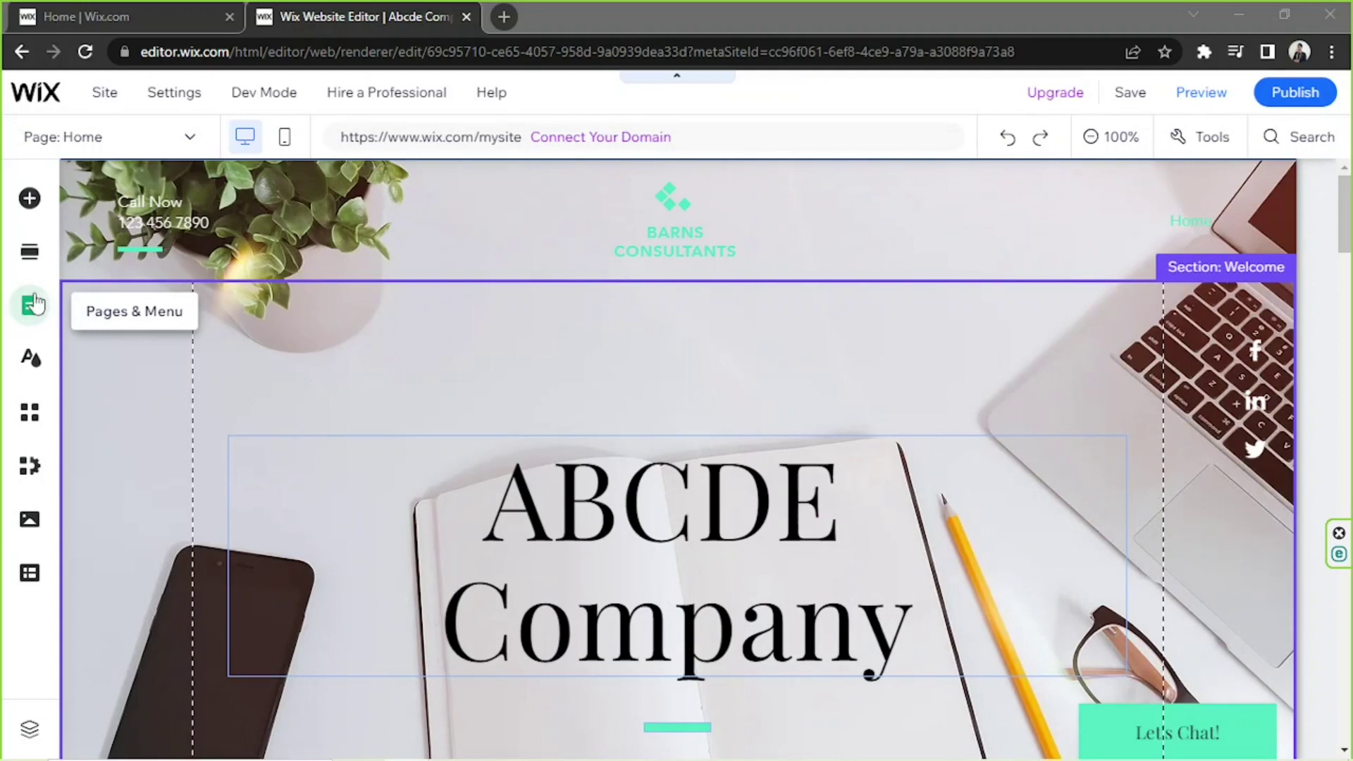
# Open Site Pages and Menu and start adding a new page from the templates gallery
pyautogui.click(35, 303)
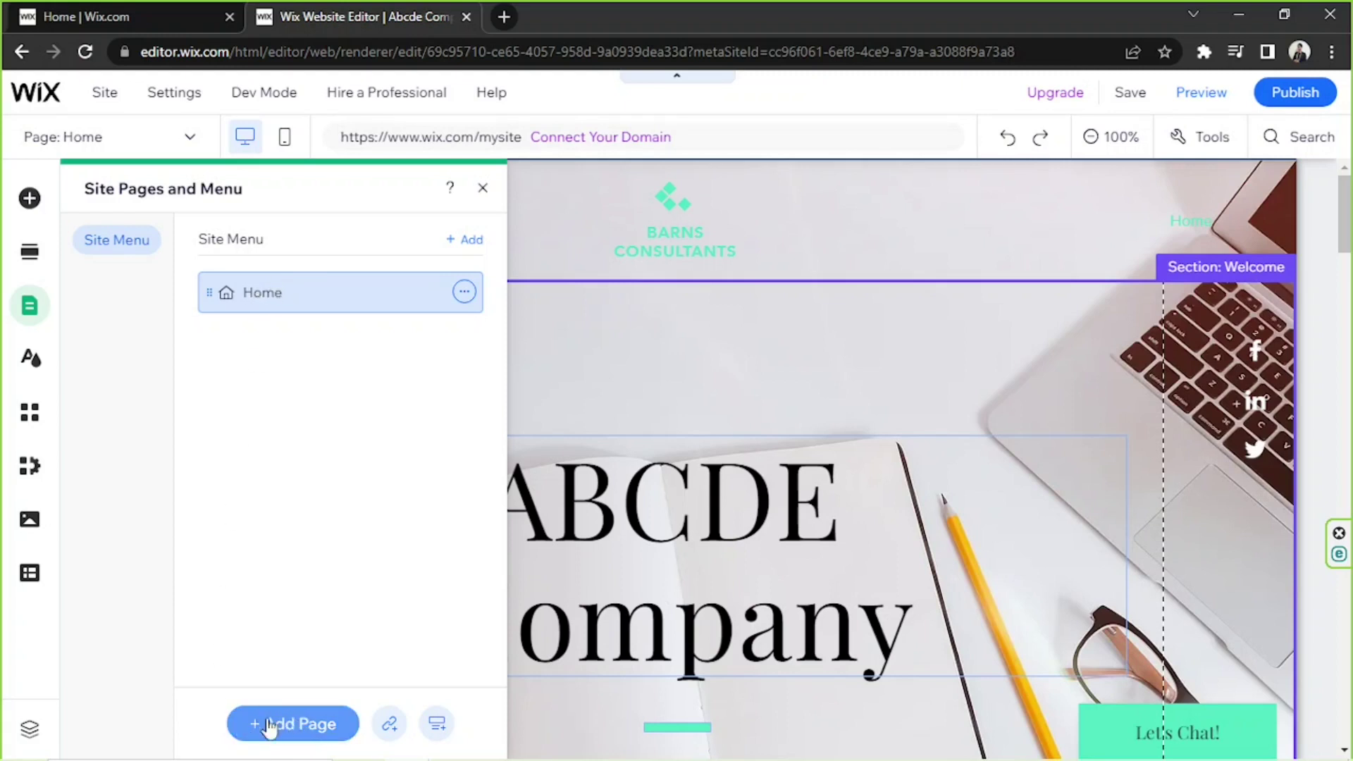
pyautogui.click(287, 731)
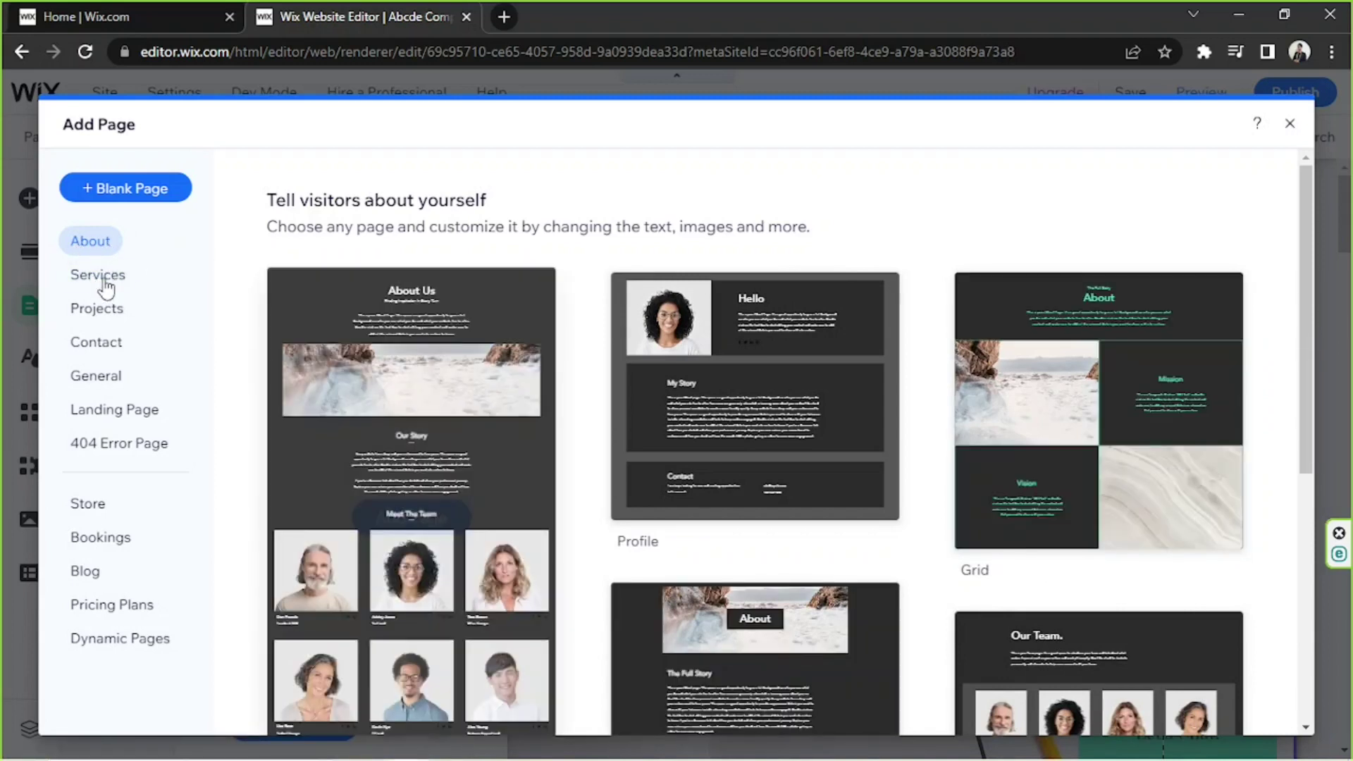
# Show the About page templates and bring up the Grid template's Add Page button
pyautogui.click(98, 310)
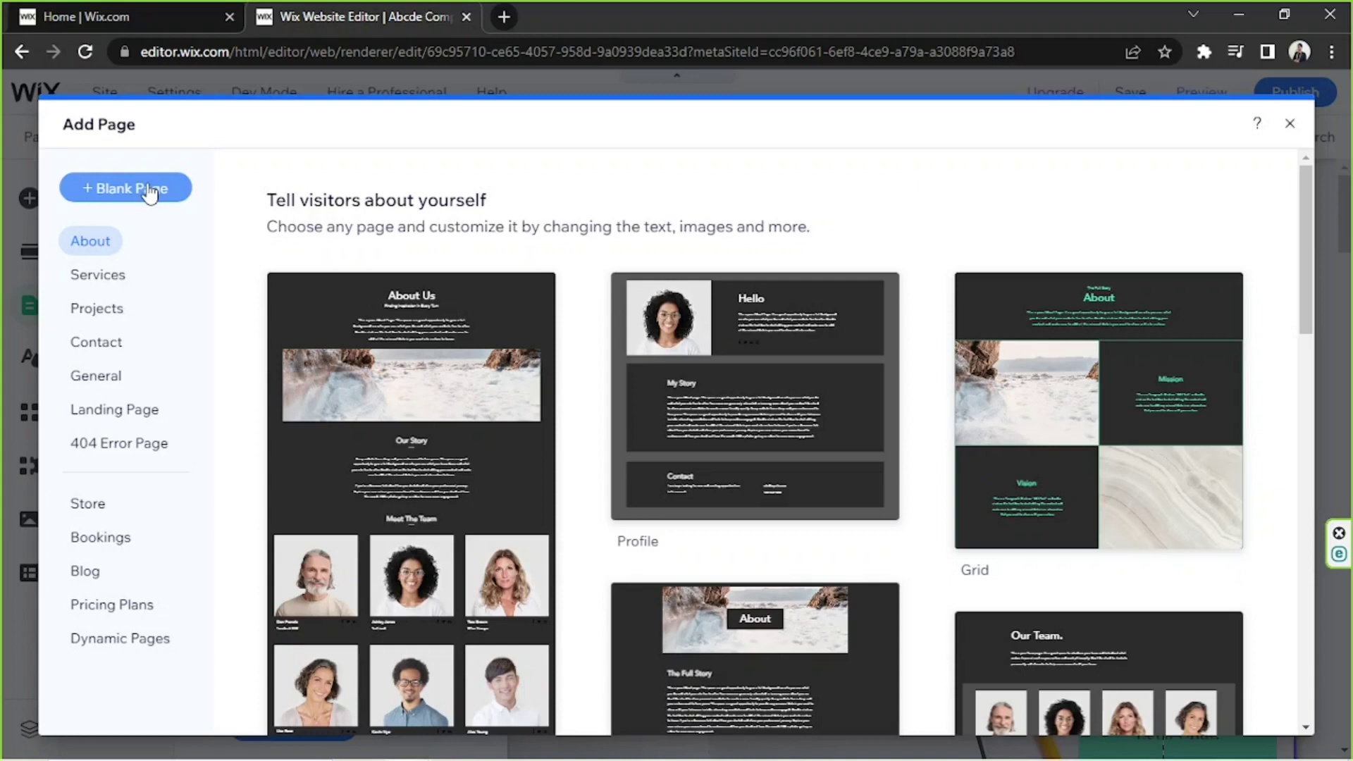
pyautogui.moveTo(1030, 421)
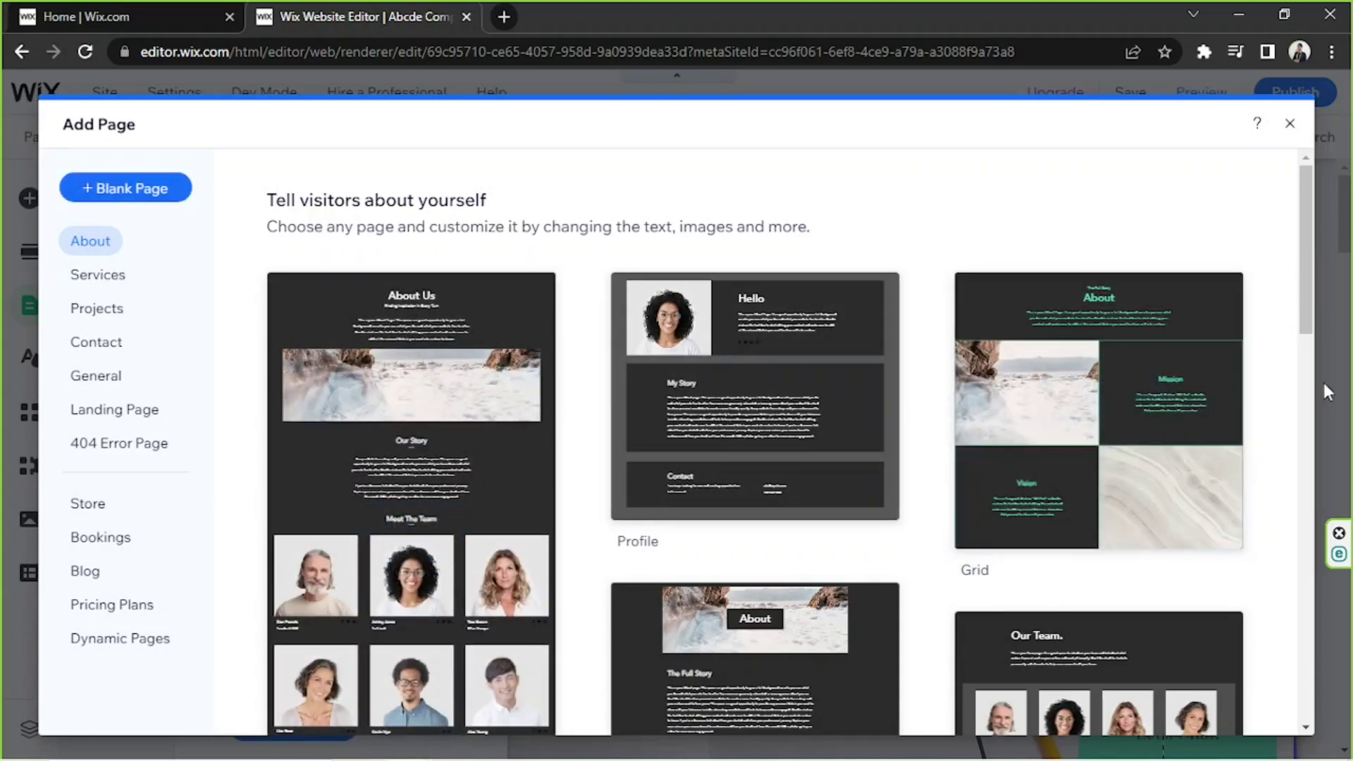
pyautogui.moveTo(1105, 380)
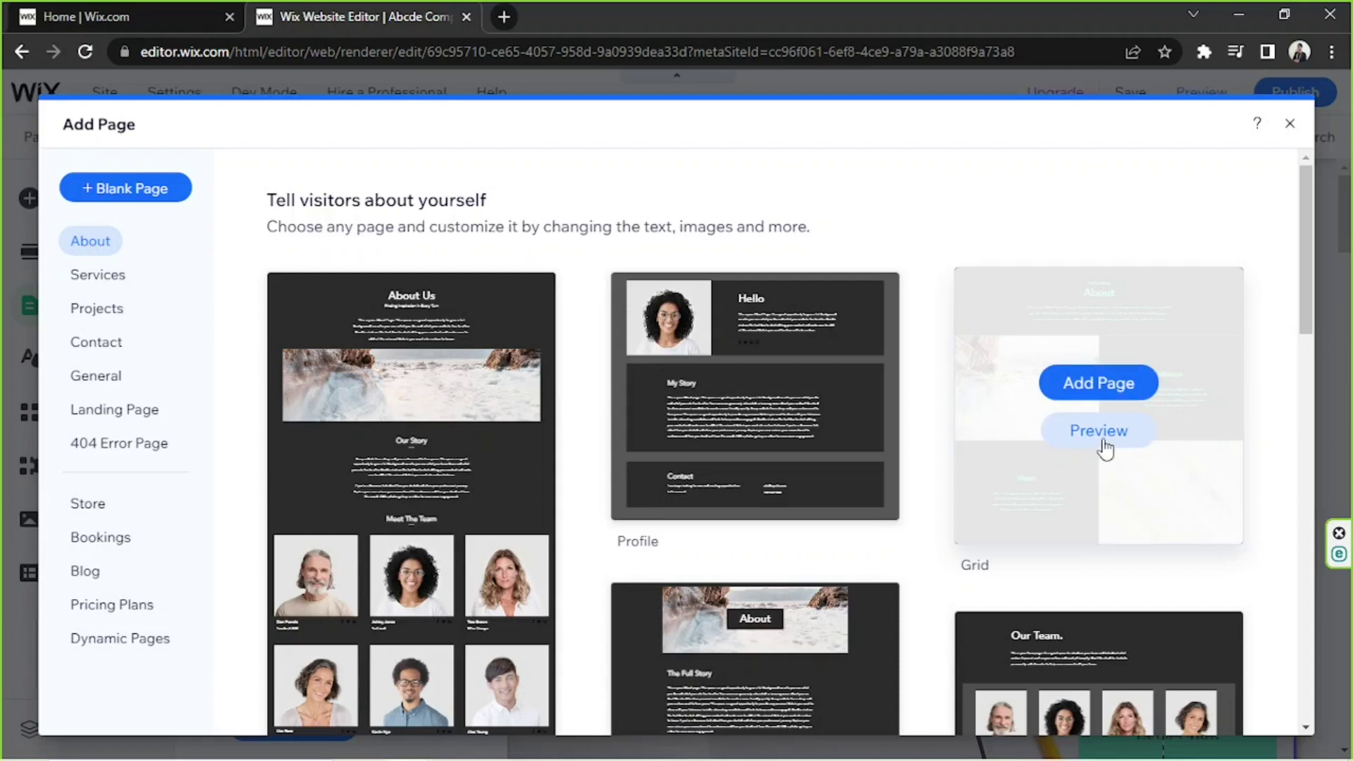
# Add the Grid template page and confirm its name as 'About'
pyautogui.click(1094, 386)
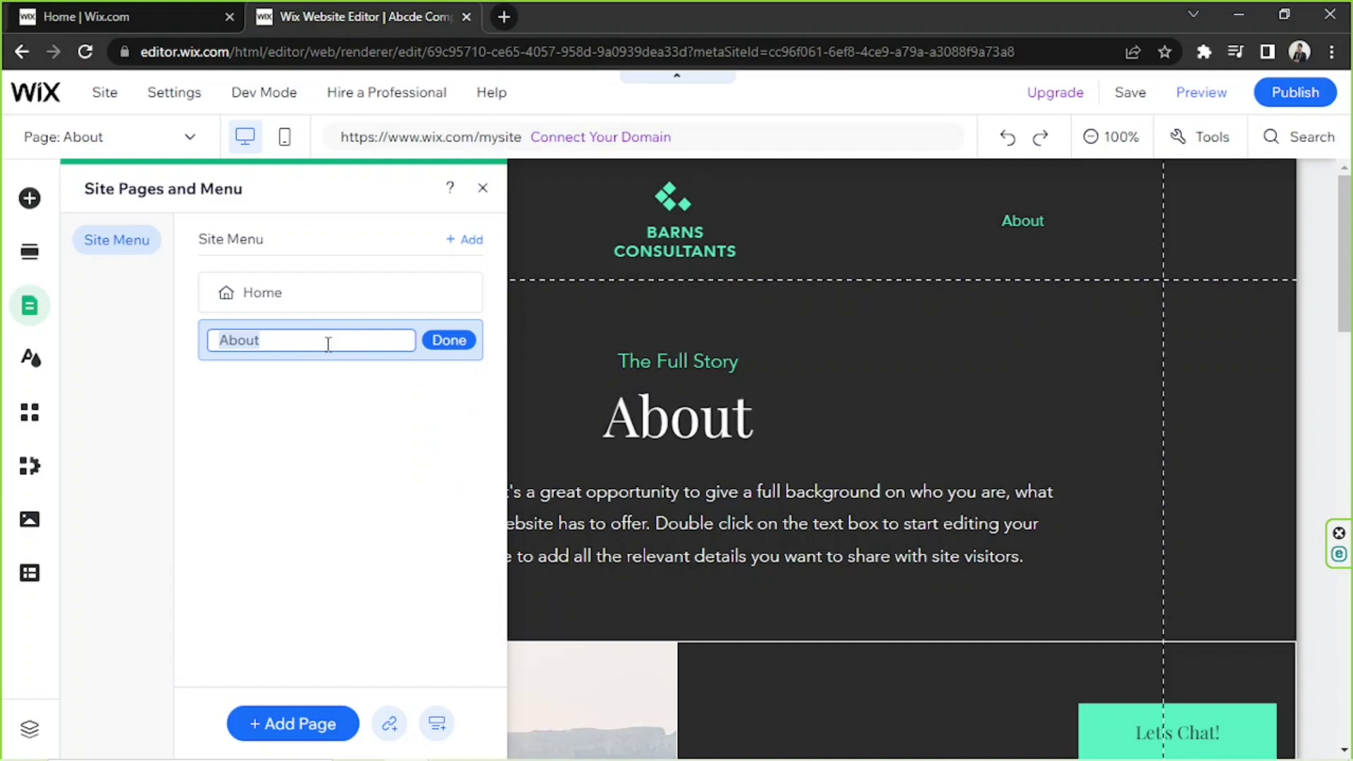
pyautogui.click(264, 339)
pyautogui.doubleClick(234, 340)
pyautogui.moveTo(302, 346); pyautogui.dragTo(196, 337)
pyautogui.click(279, 333)
pyautogui.moveTo(317, 341); pyautogui.dragTo(201, 341)
pyautogui.click(301, 341)
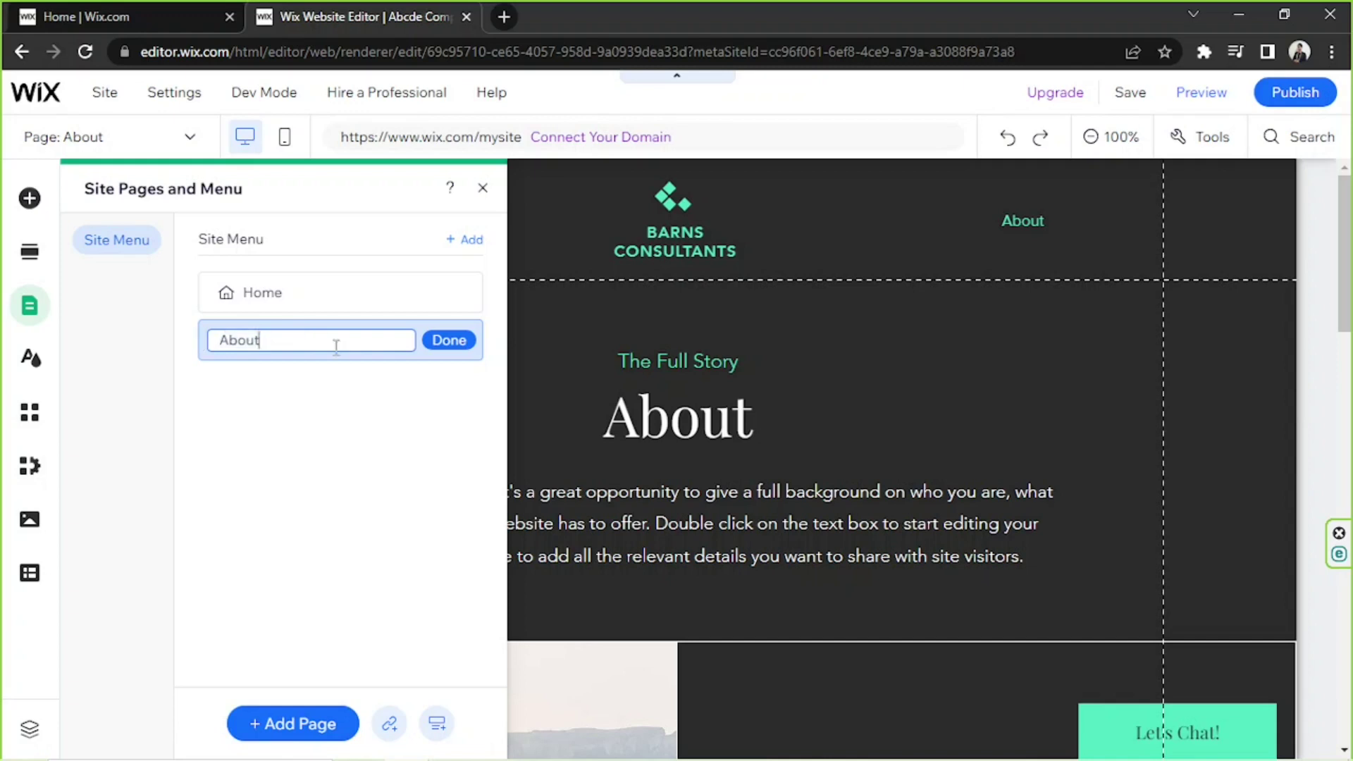
pyautogui.click(447, 341)
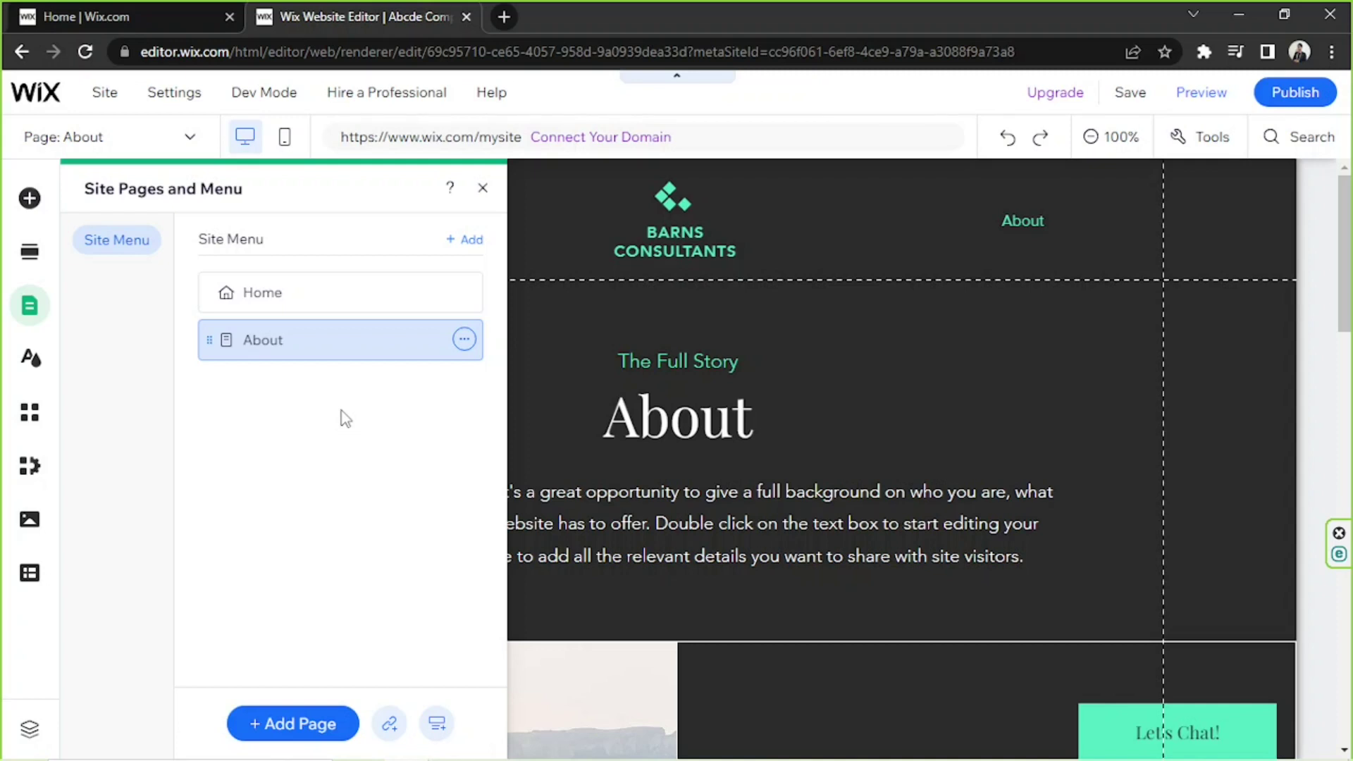
# Add another page from the Team template in the About templates
pyautogui.click(284, 726)
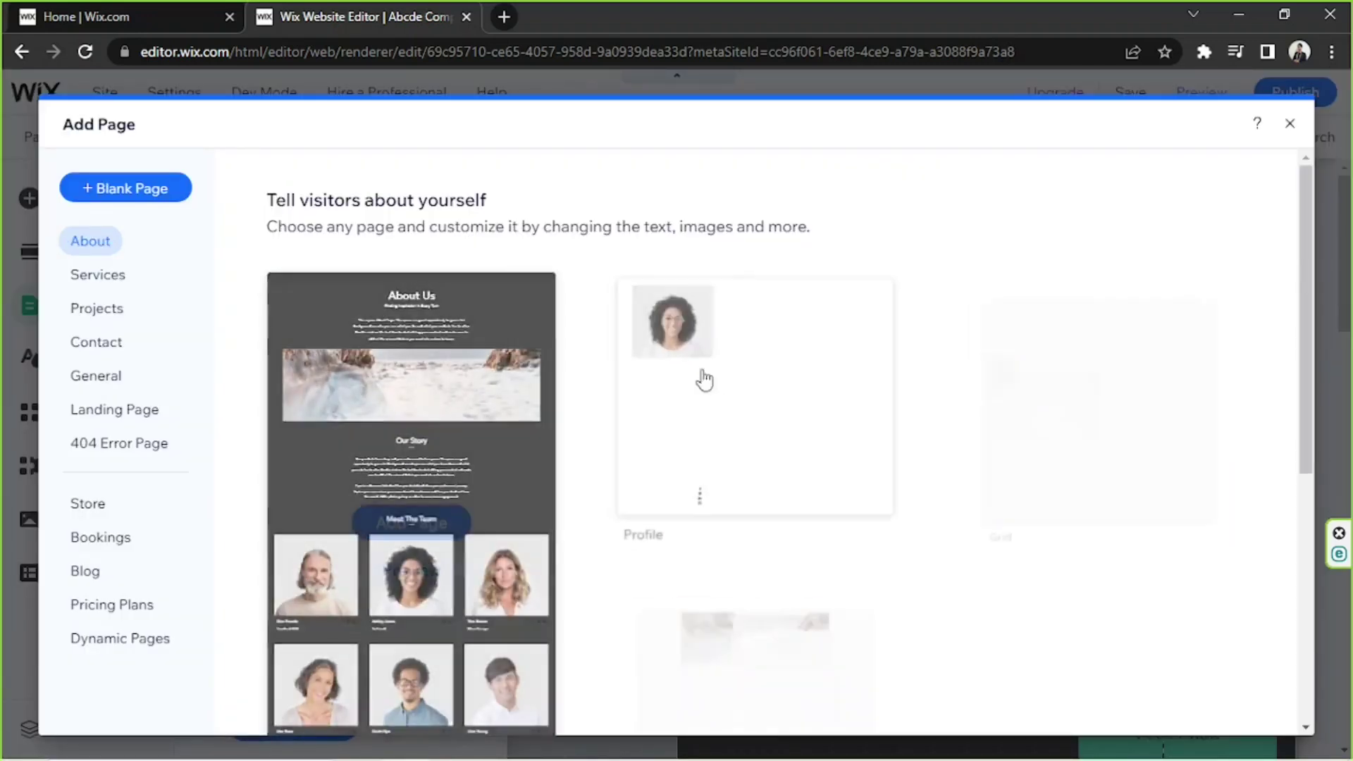
pyautogui.click(150, 182)
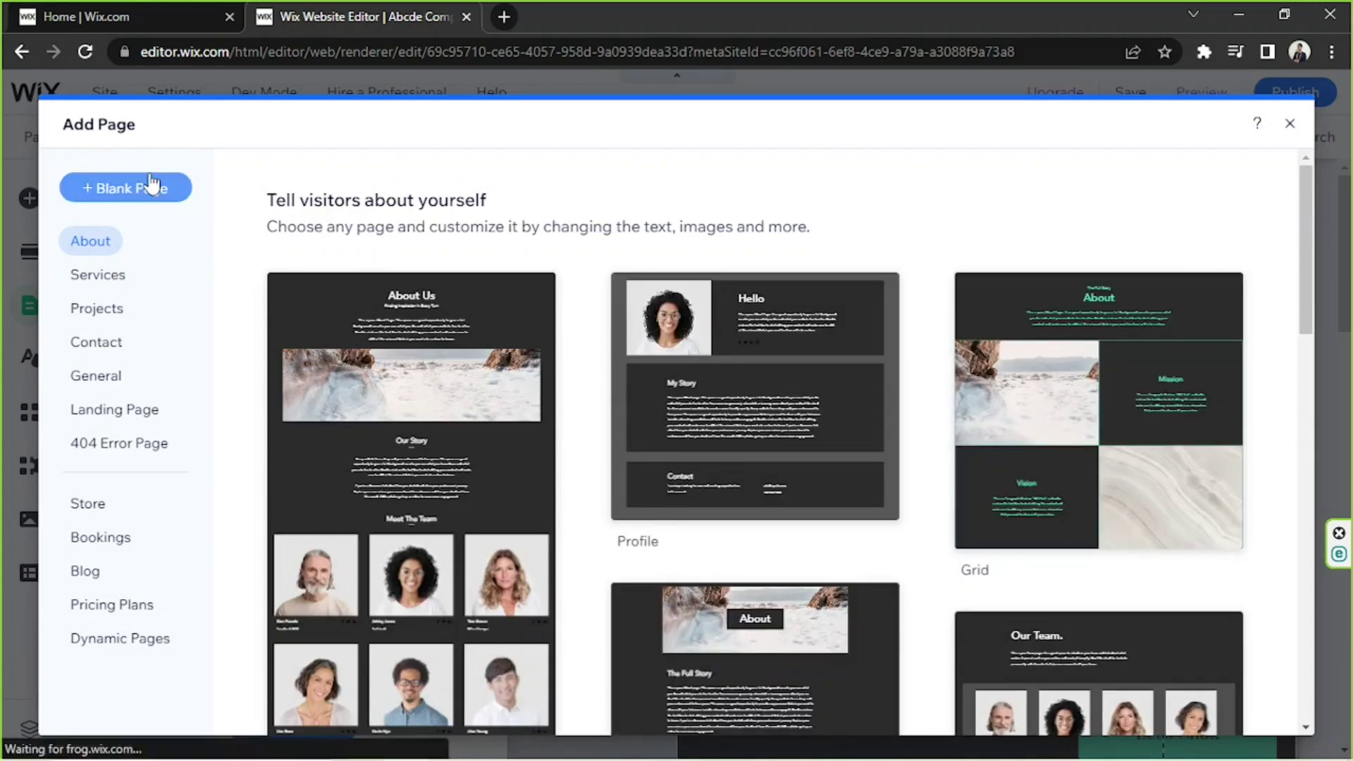
pyautogui.scroll(-3, 955, 352)
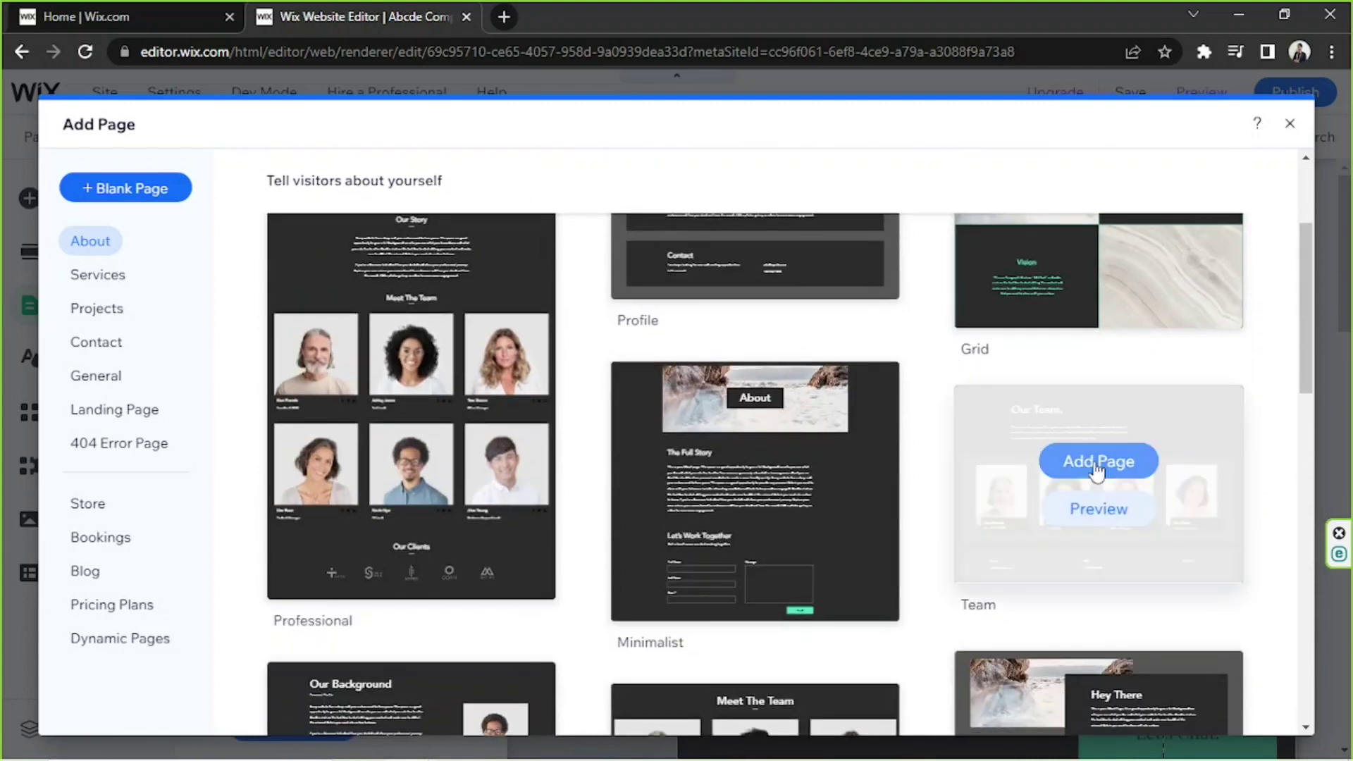
pyautogui.click(1098, 466)
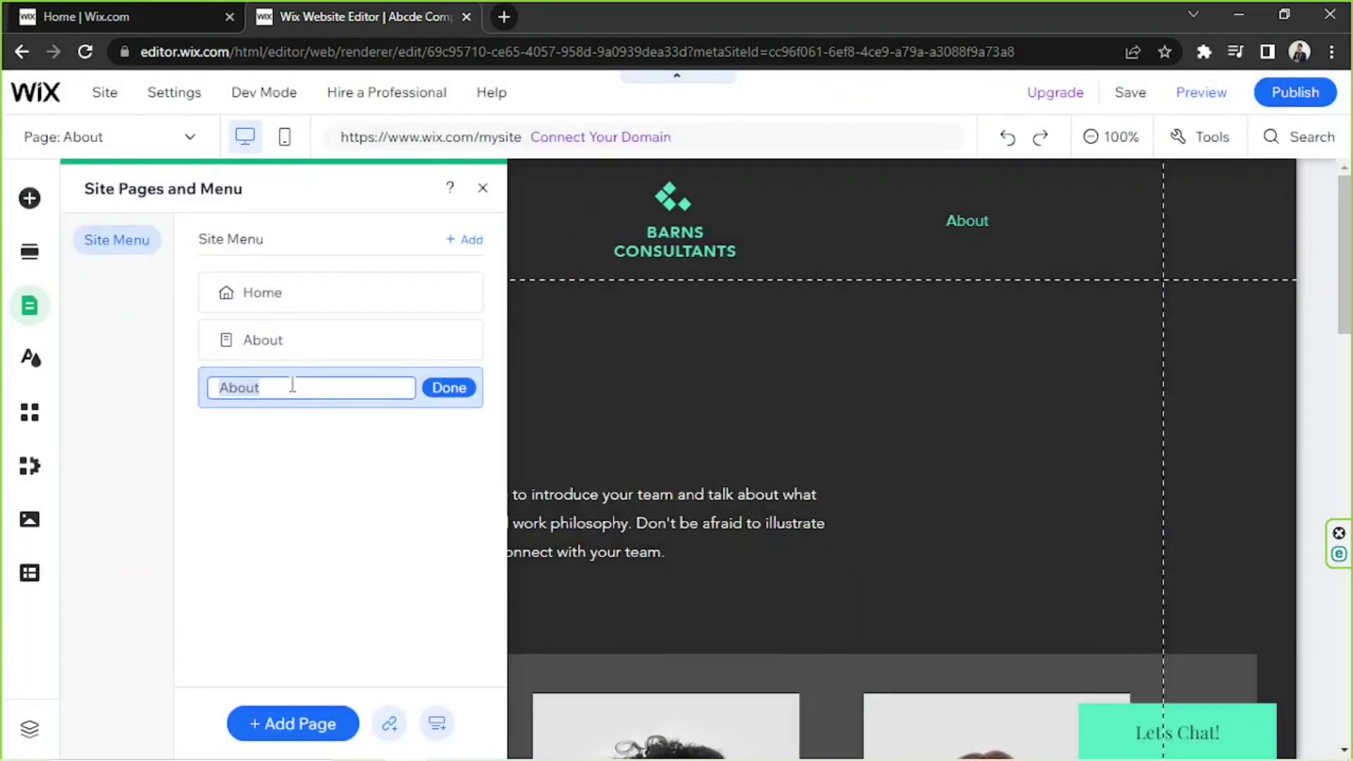
# Name the Team page 'Meet The Team' and rename About to 'About The Company'
pyautogui.write('Meet The Team')
pyautogui.click(263, 340)
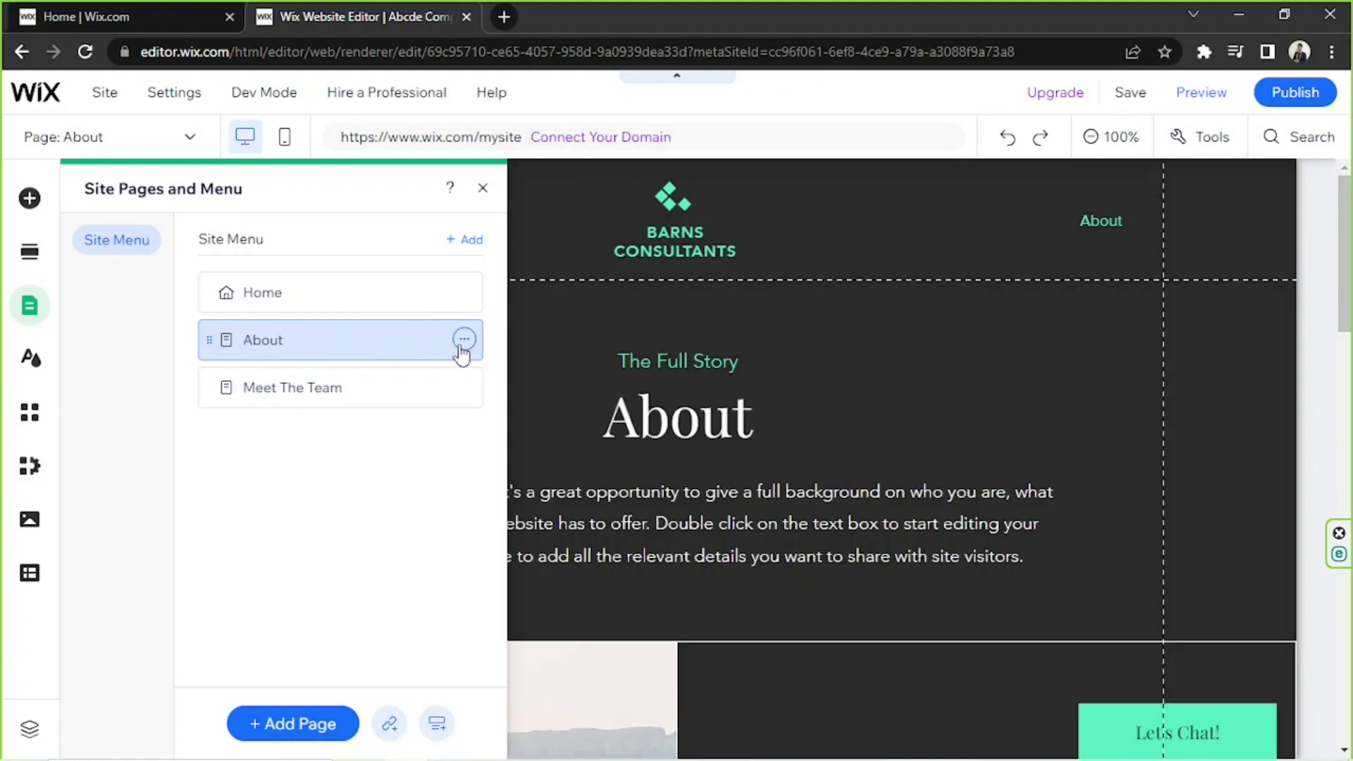
pyautogui.click(464, 339)
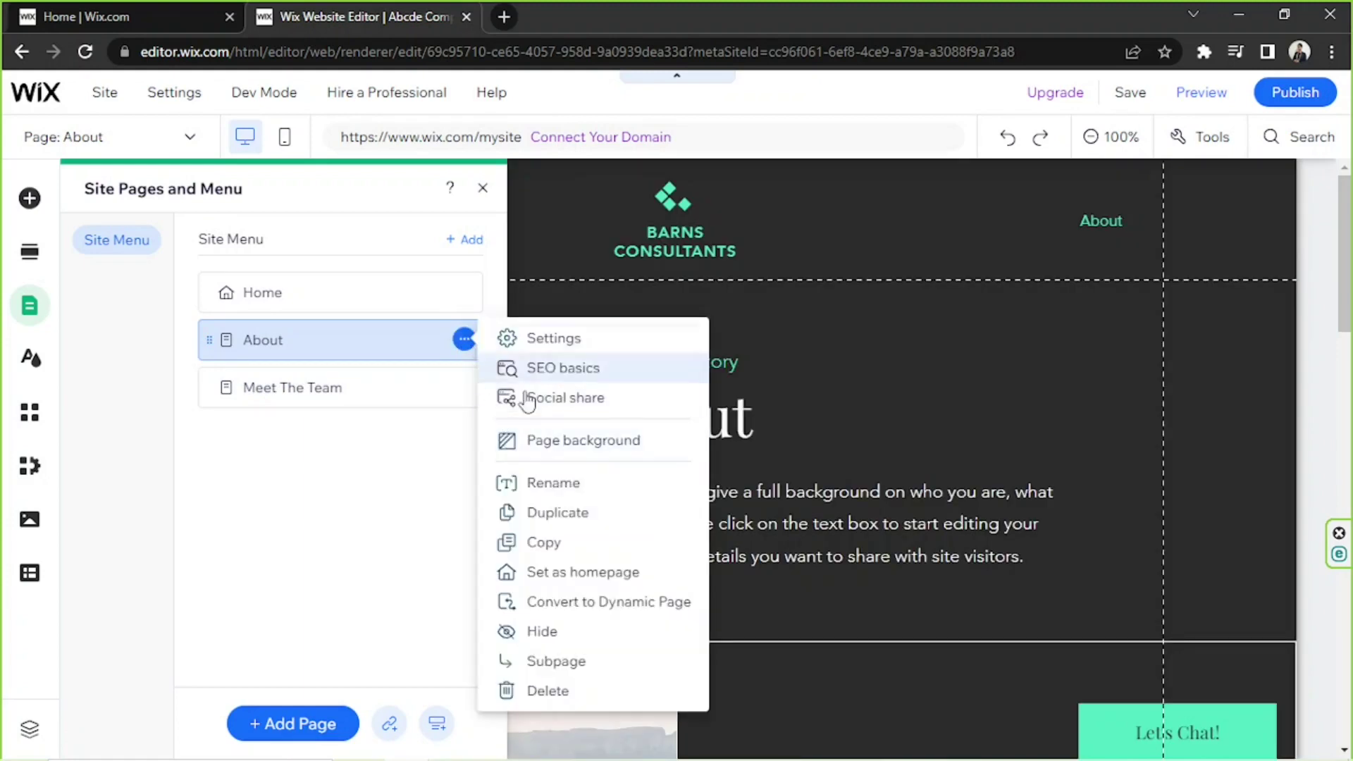
pyautogui.click(542, 481)
pyautogui.write('A')
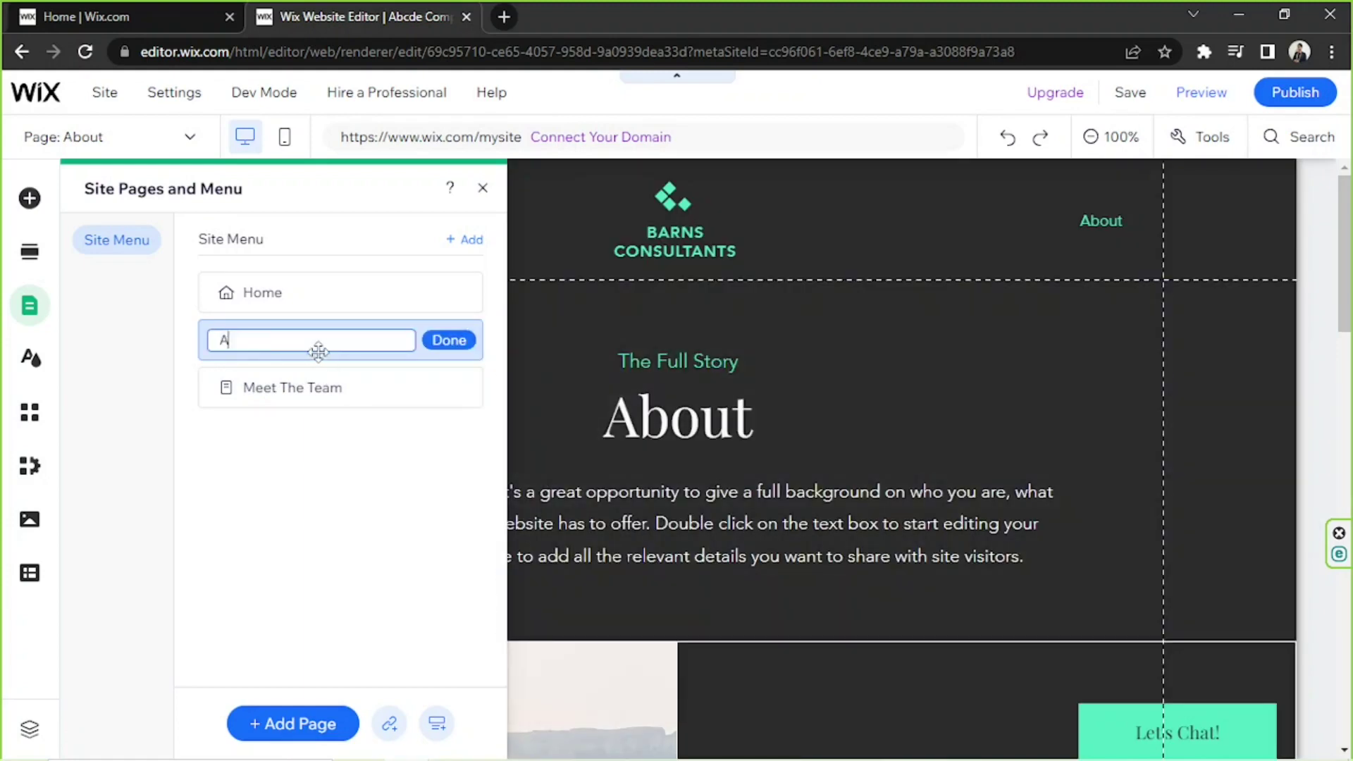
pyautogui.write('bout The Company')
pyautogui.click(459, 344)
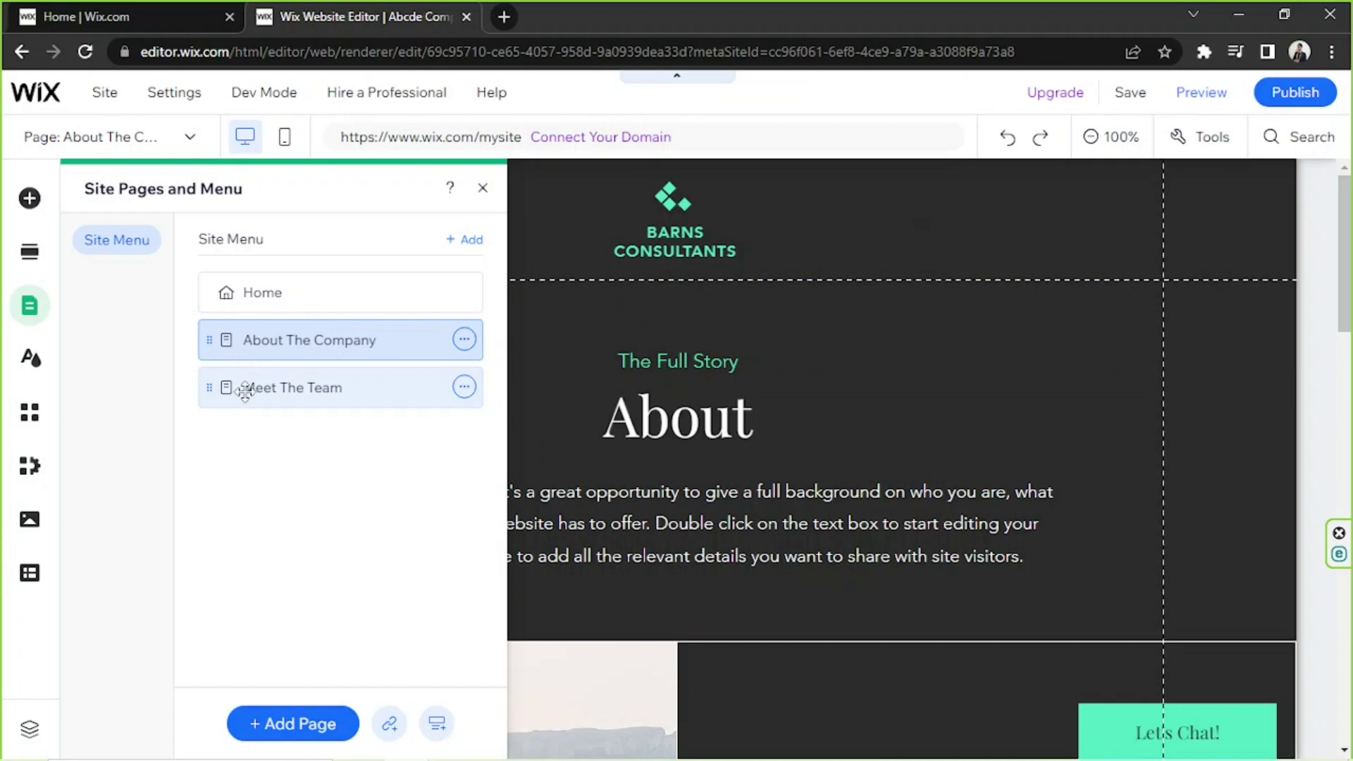
pyautogui.click(247, 388)
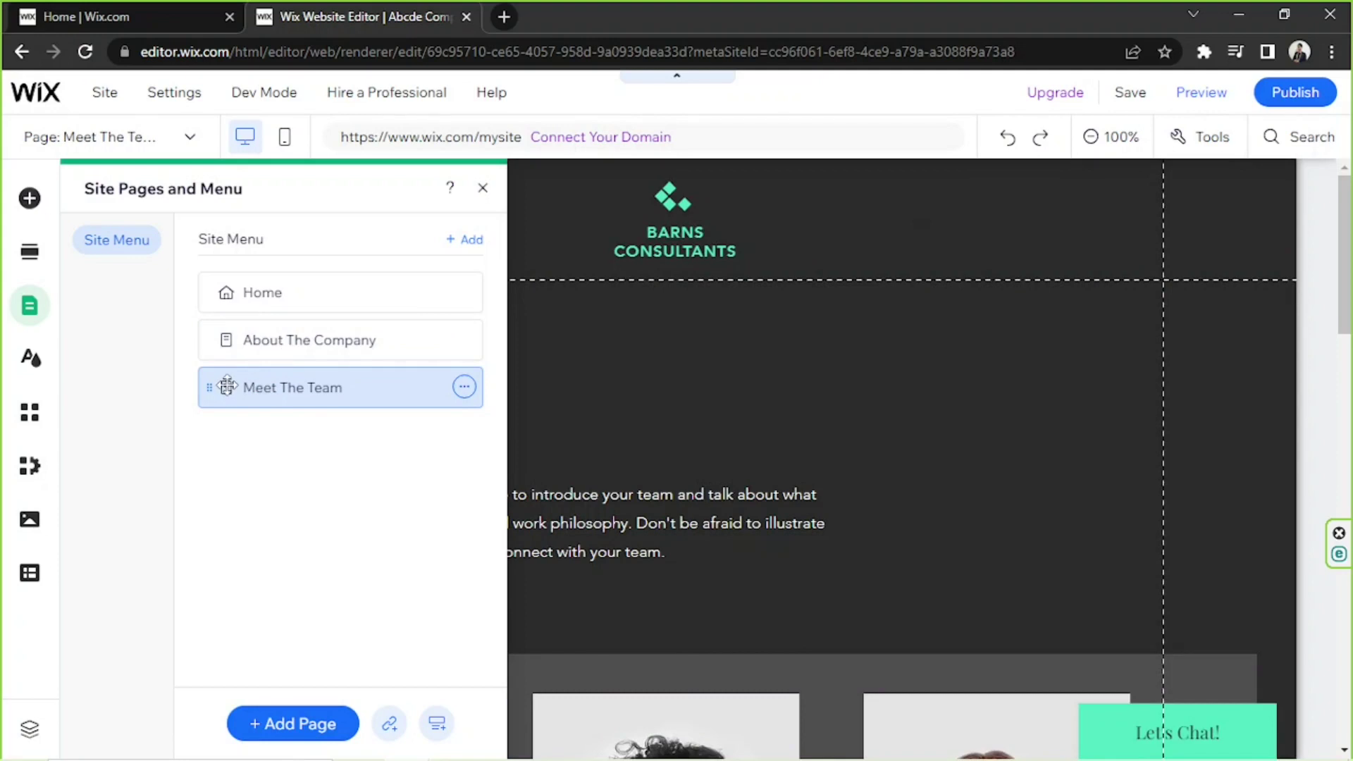
# Drag Meet The Team right so it nests under About The Company
pyautogui.moveTo(226, 386); pyautogui.dragTo(278, 382)
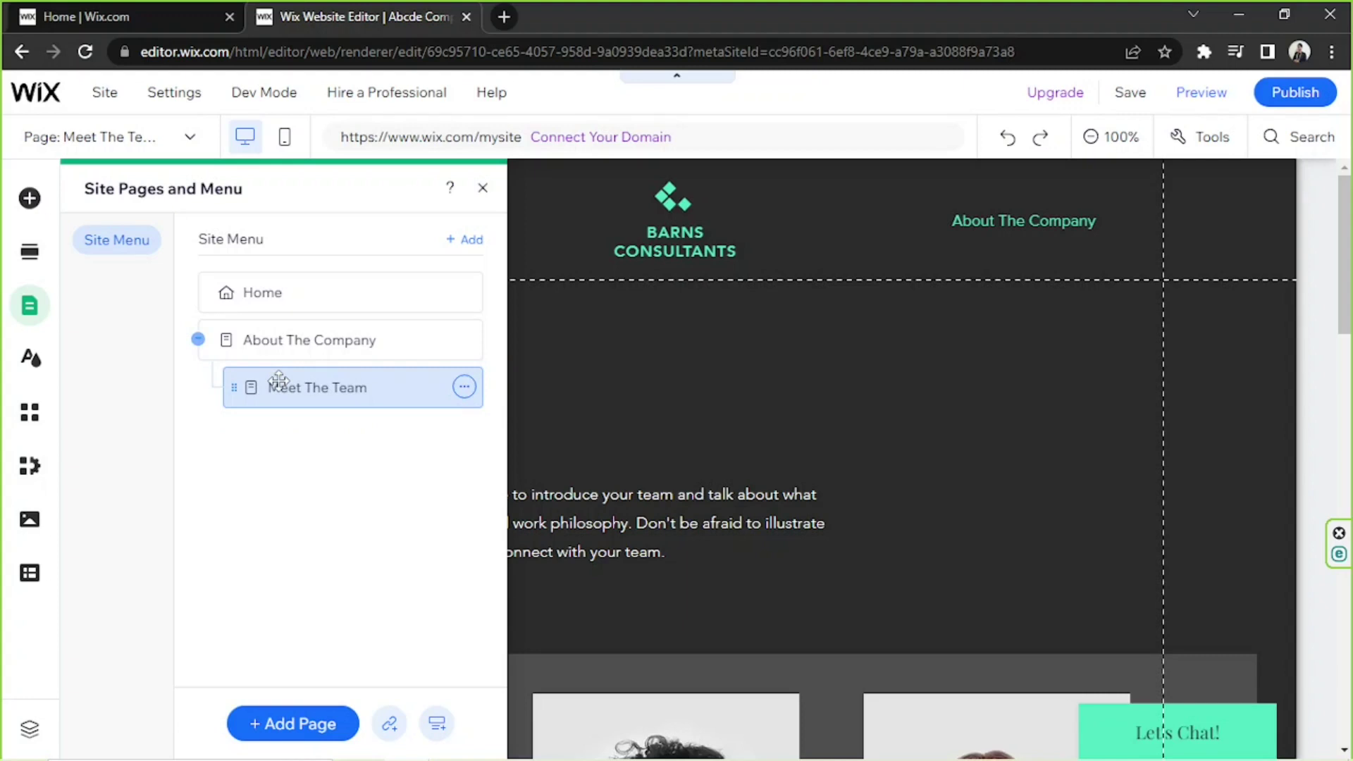
pyautogui.moveTo(279, 381)
pyautogui.mouseDown()
pyautogui.moveTo(233, 371)
pyautogui.moveTo(212, 386)
pyautogui.moveTo(274, 382)
pyautogui.mouseUp()
# Add a new page from the Profile template in the About templates
pyautogui.click(308, 721)
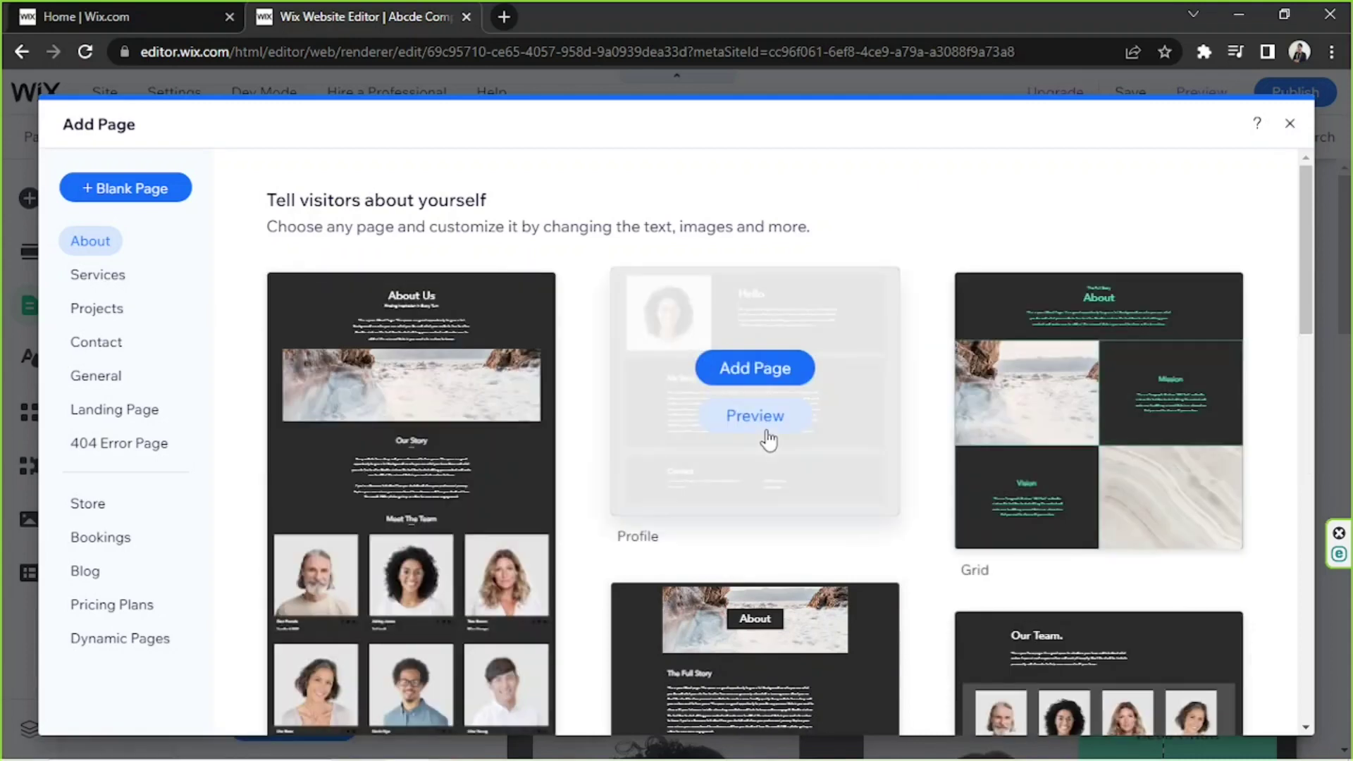
pyautogui.scroll(-2, 769, 440)
pyautogui.scroll(2, 775, 444)
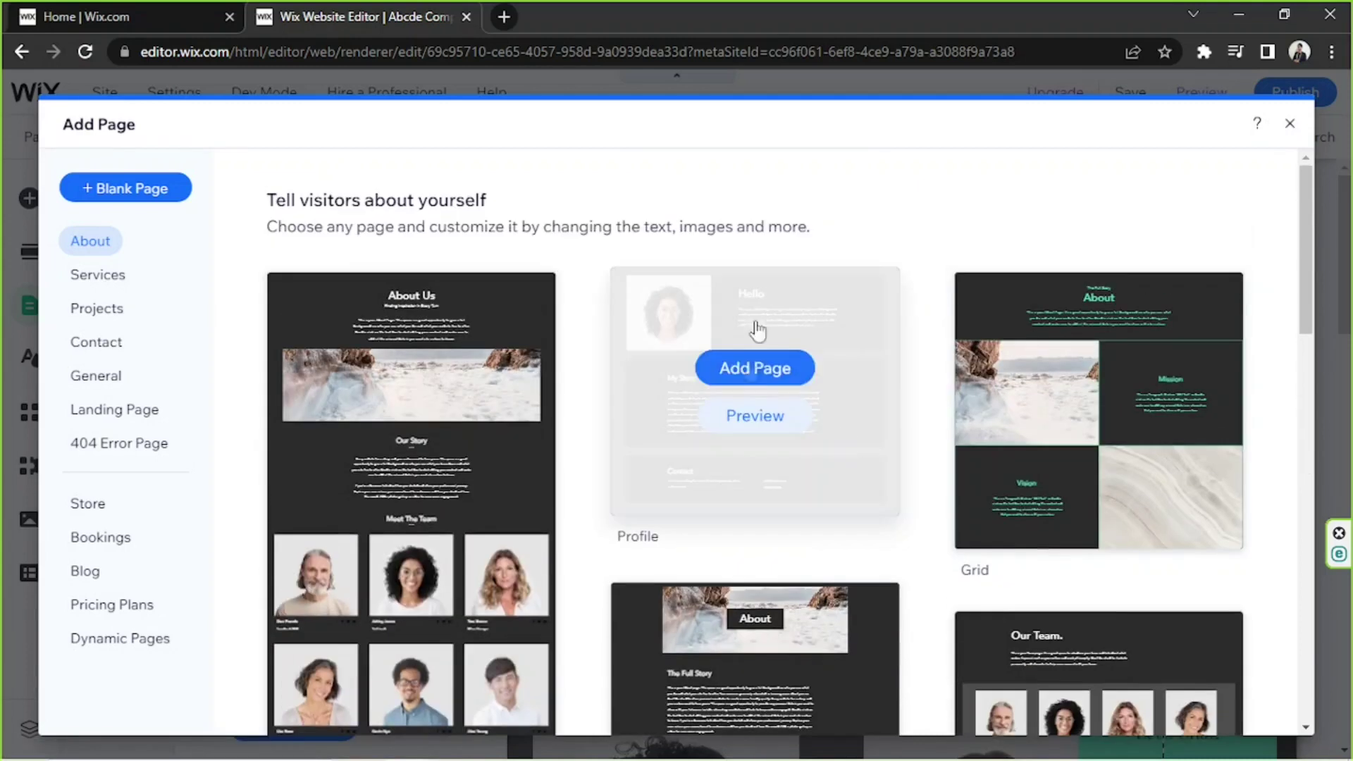
pyautogui.click(750, 374)
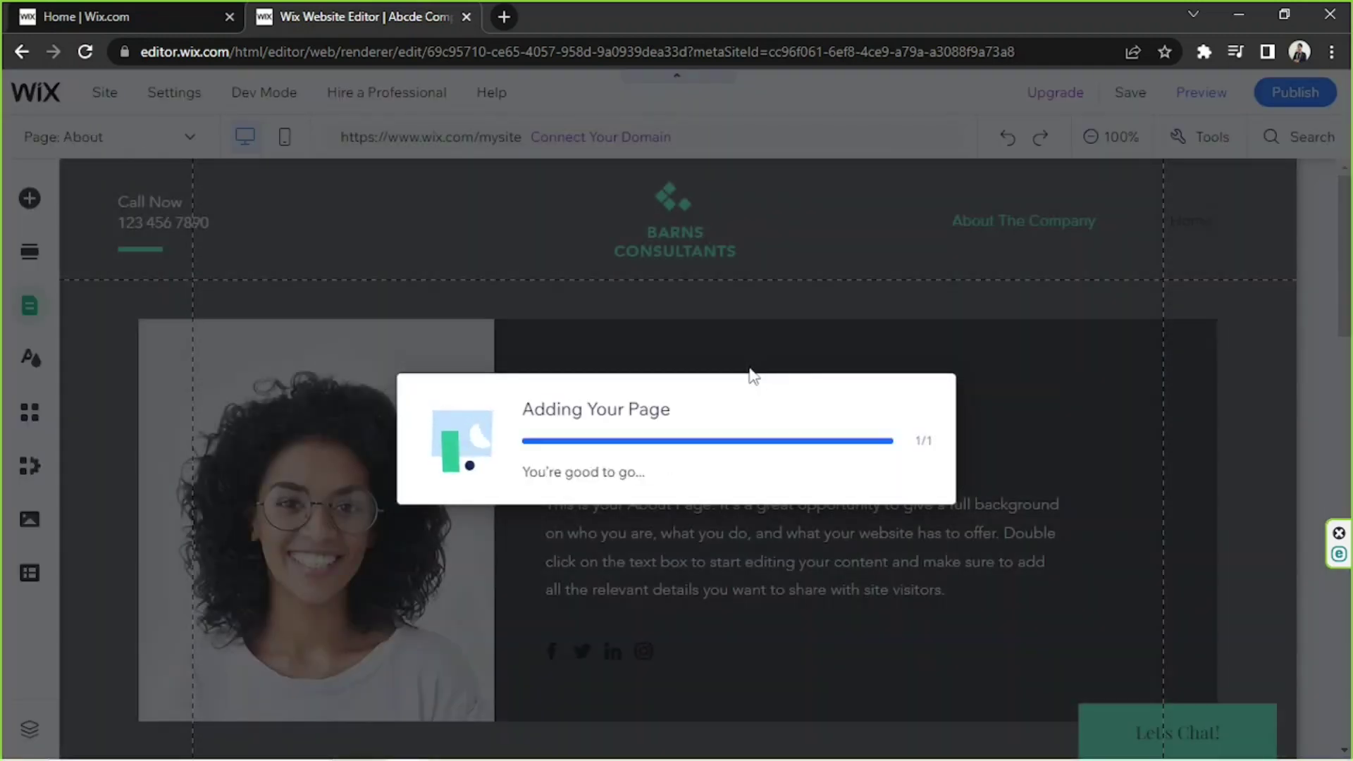
# Name the Profile page 'Message From The CEO' and confirm it
pyautogui.write('Message F')
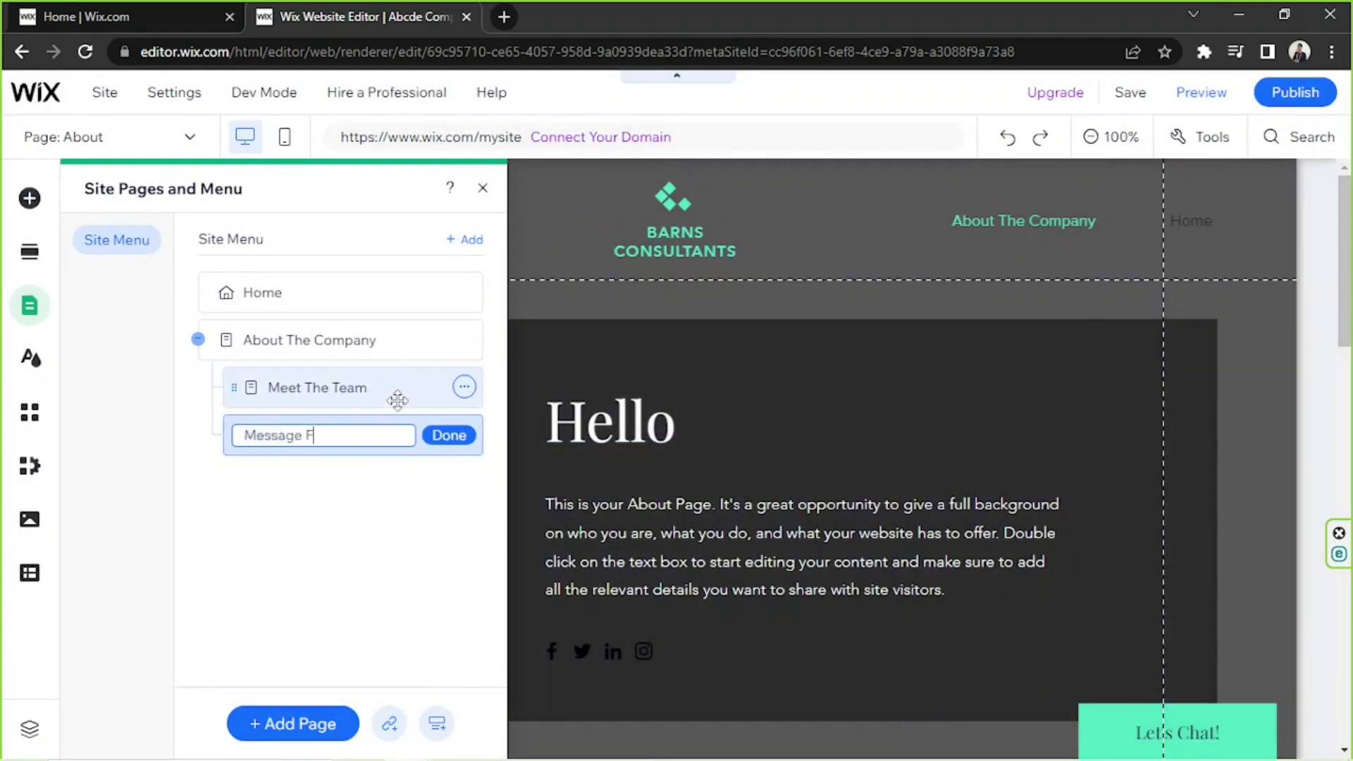
pyautogui.write('rom The CEO')
pyautogui.click(447, 435)
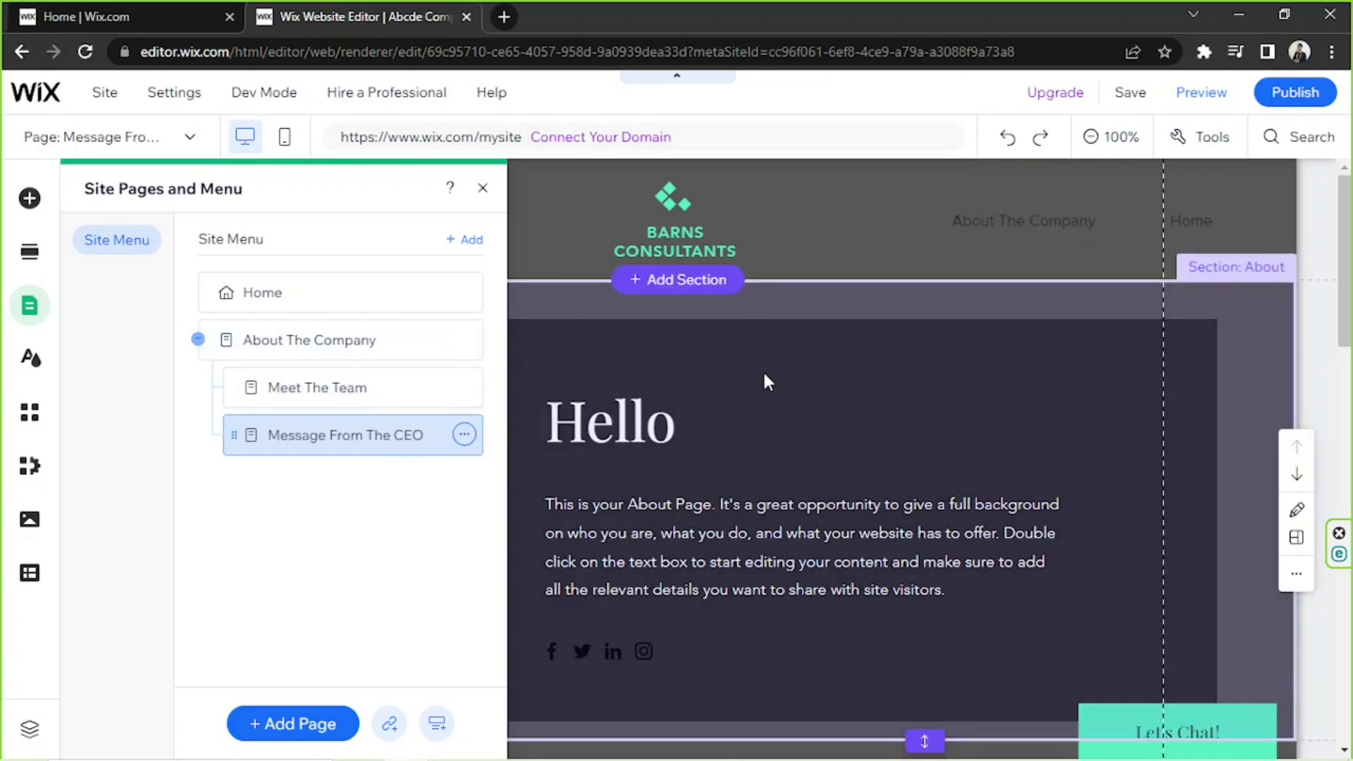
# Preview the Home page, check the About The Company dropdown's two subpages, then return to editing
pyautogui.click(482, 187)
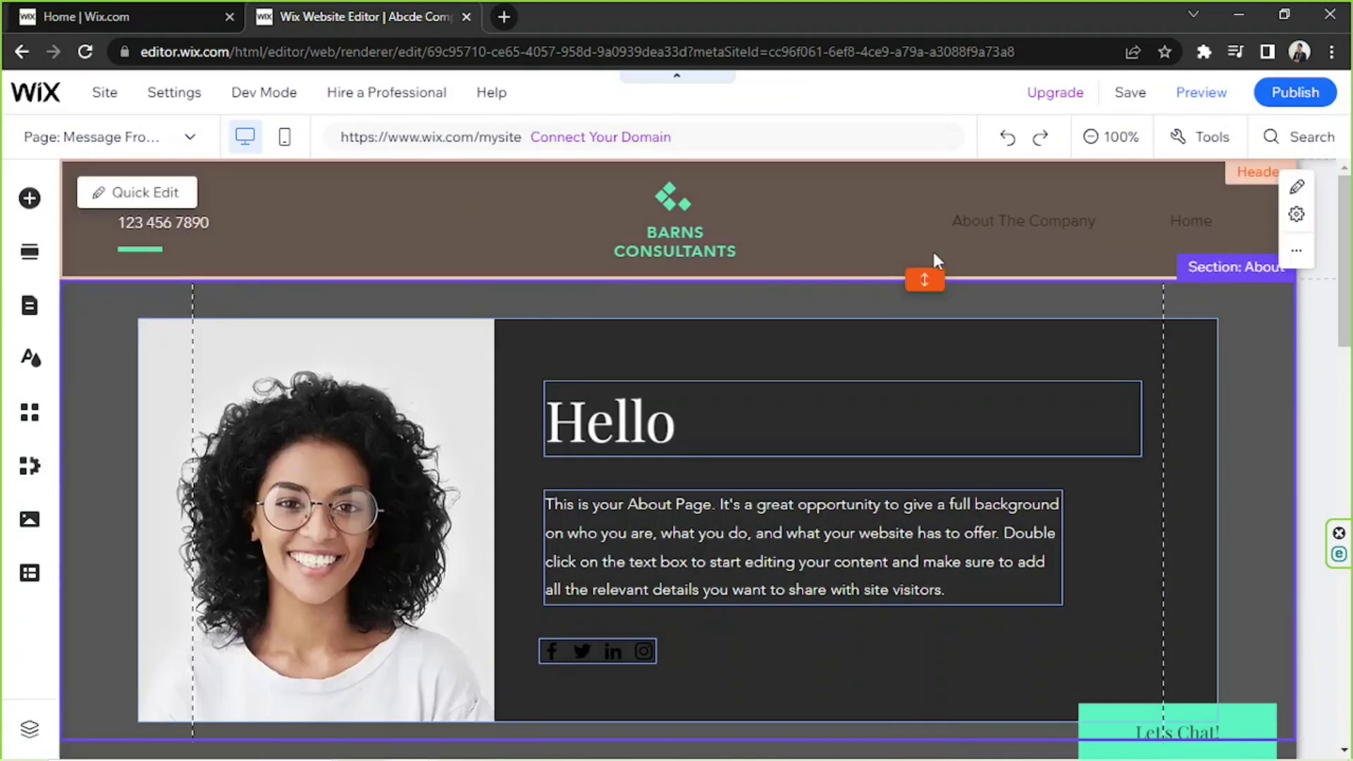
pyautogui.click(1202, 95)
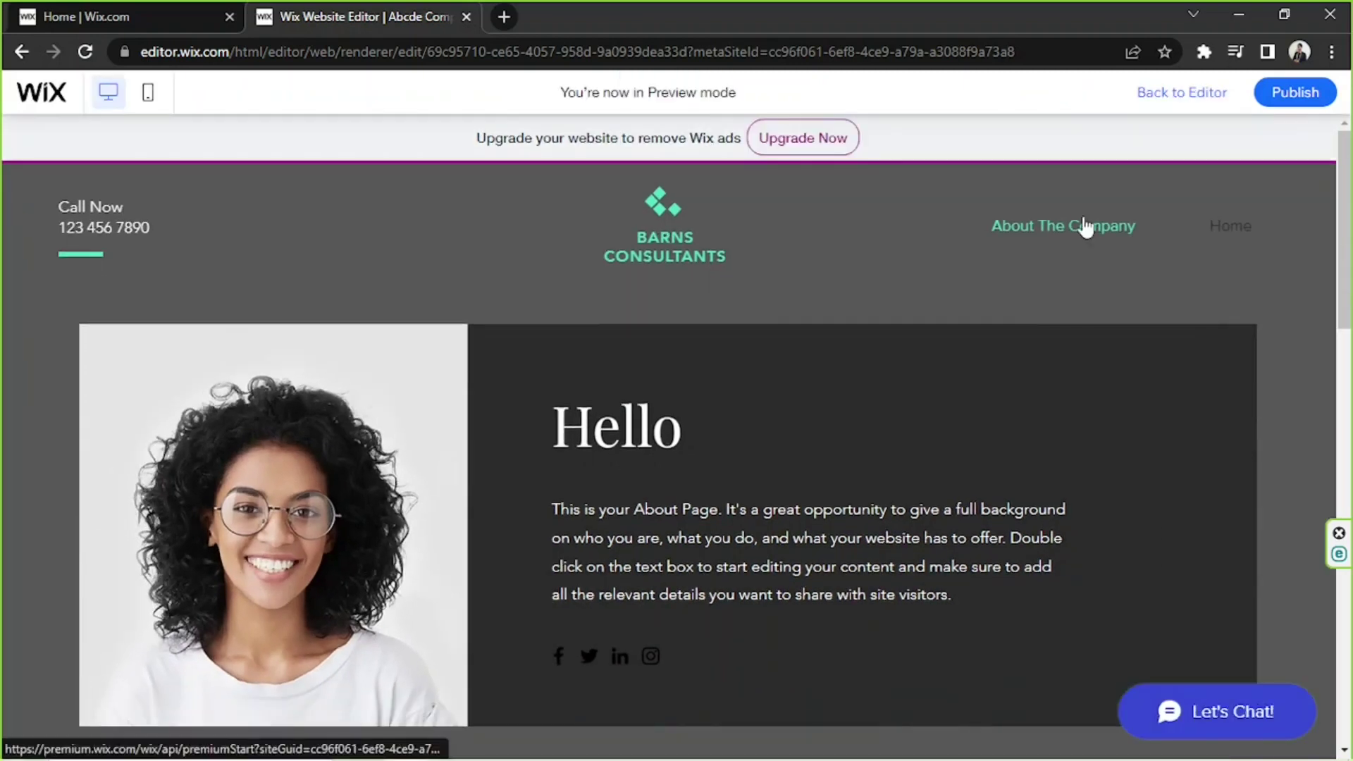
pyautogui.click(1231, 227)
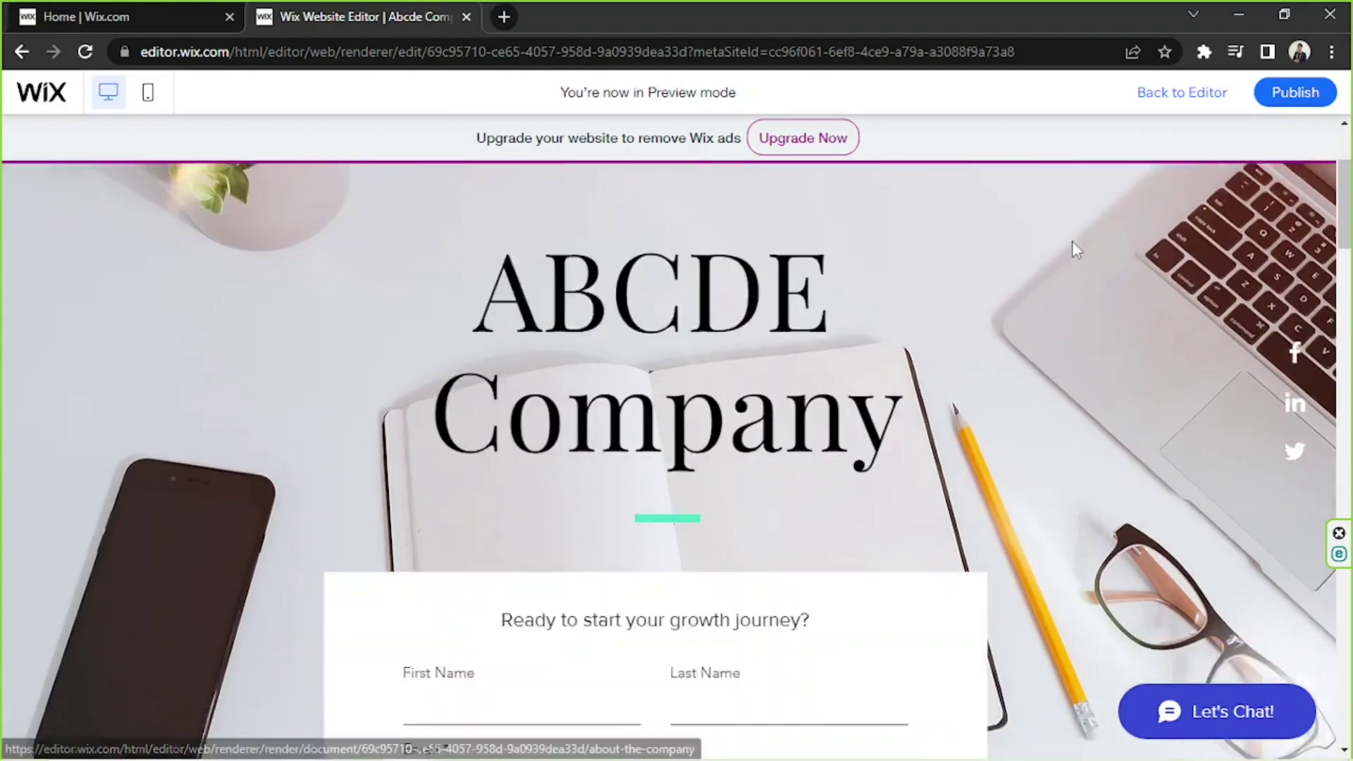
pyautogui.scroll(-5, 1072, 243)
pyautogui.scroll(10, 1072, 243)
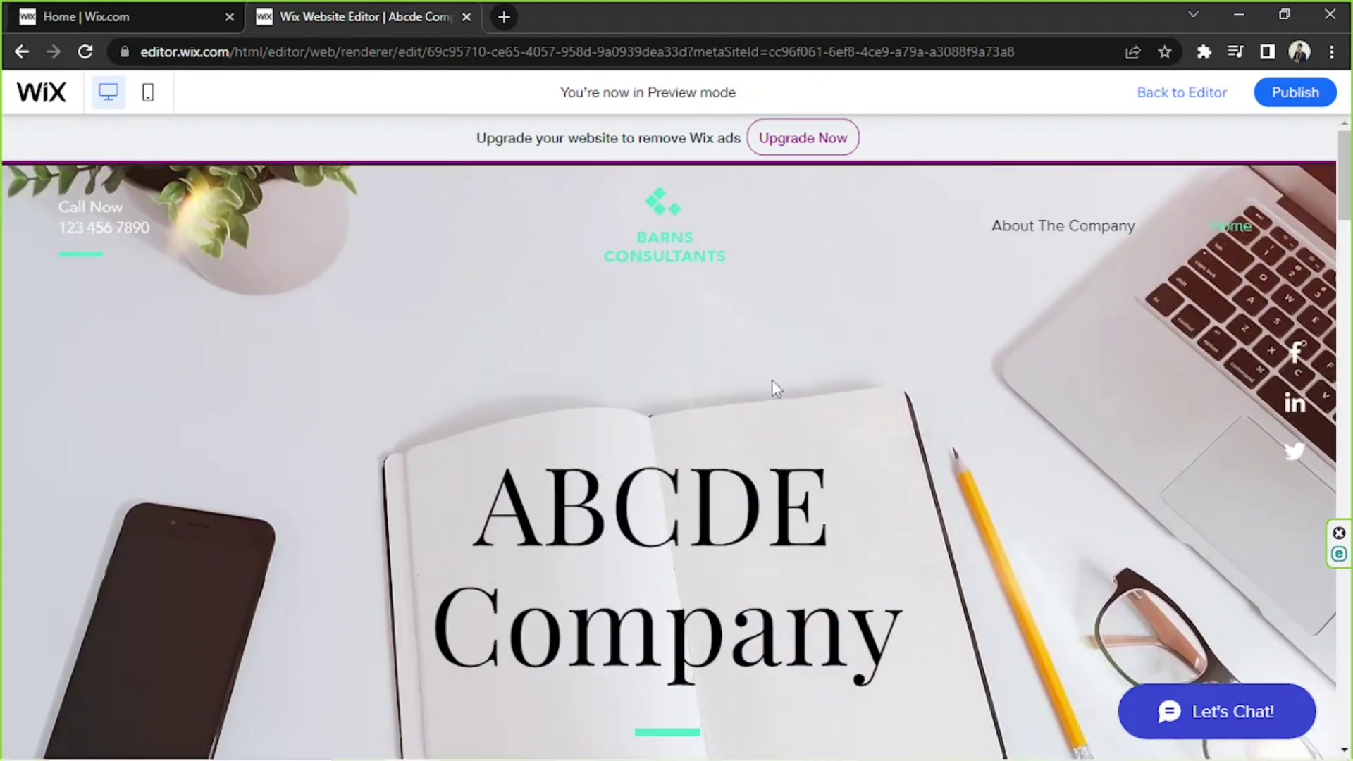
pyautogui.moveTo(1050, 229)
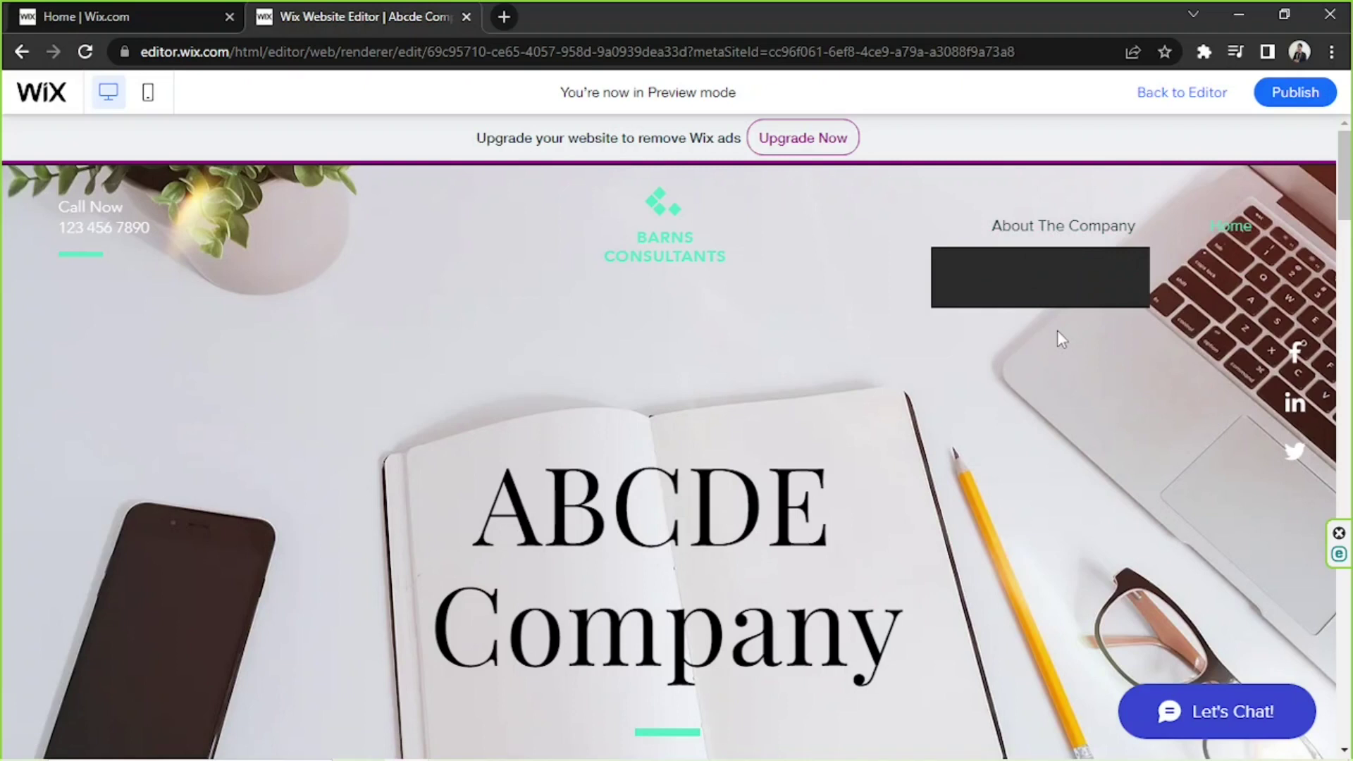
pyautogui.click(1150, 102)
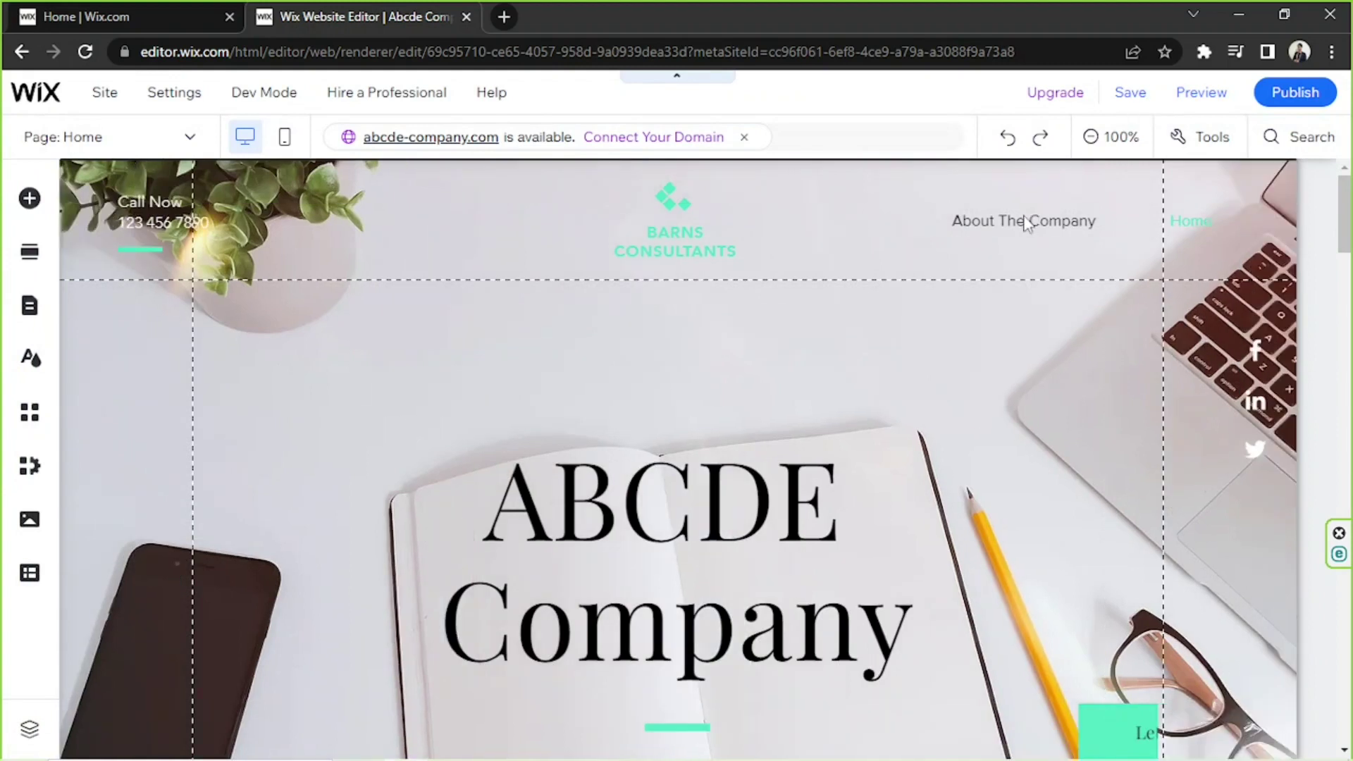
# Select the header's horizontal menu and browse its Menu Design presets
pyautogui.click(1023, 217)
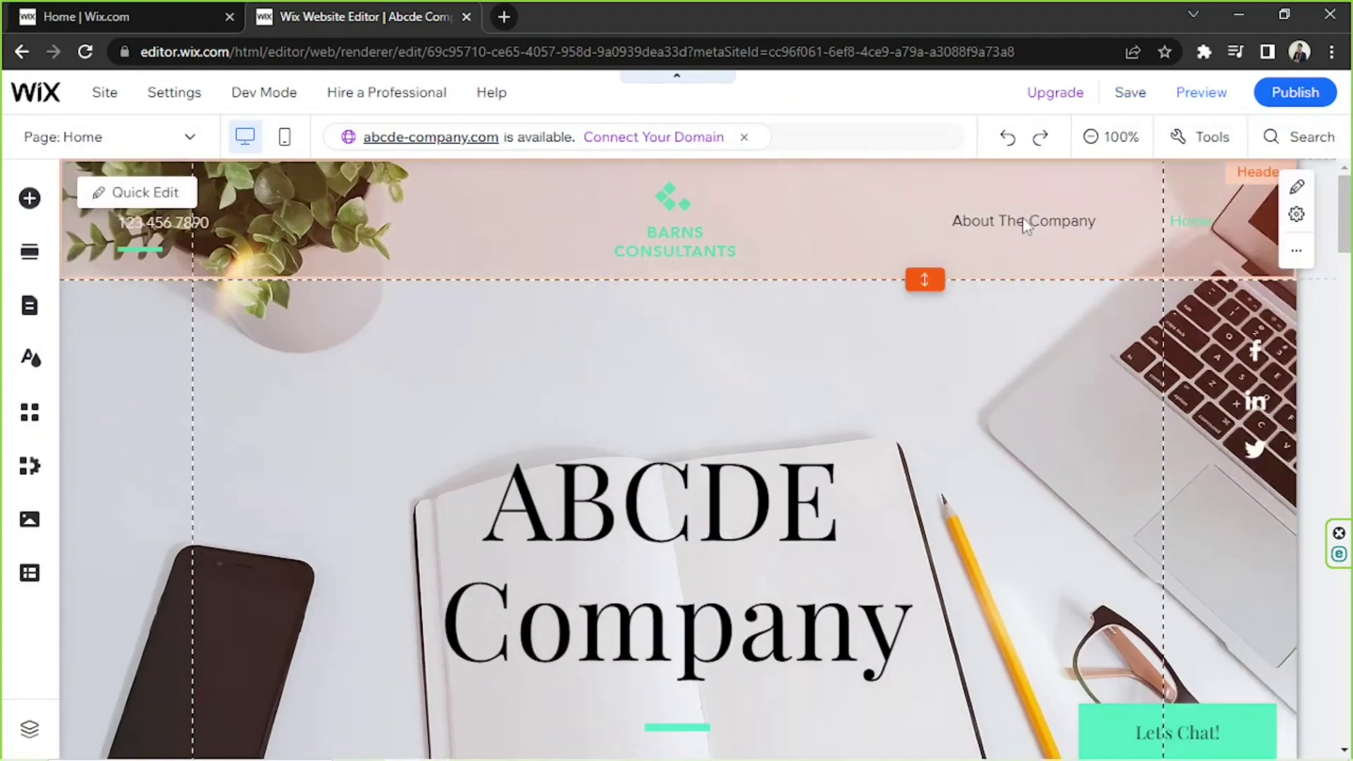
pyautogui.click(1087, 230)
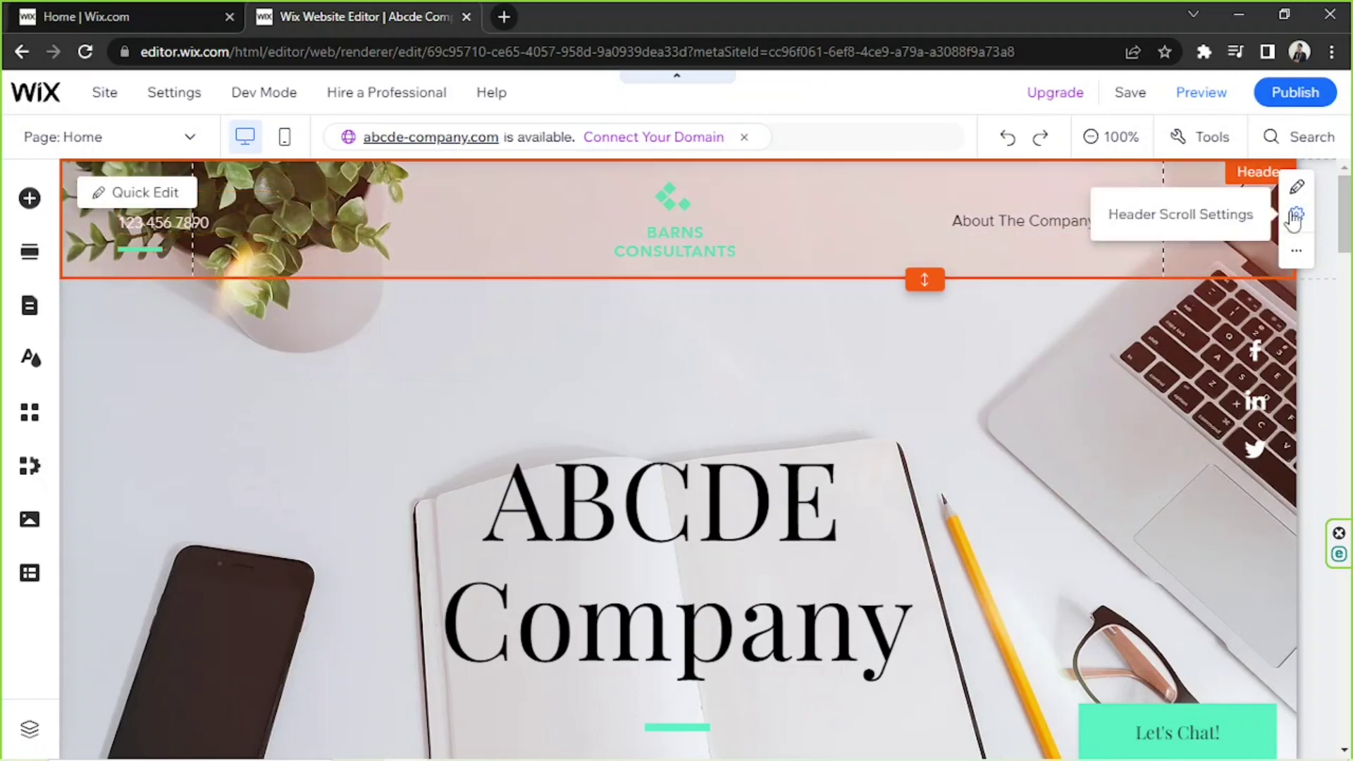
pyautogui.click(1026, 224)
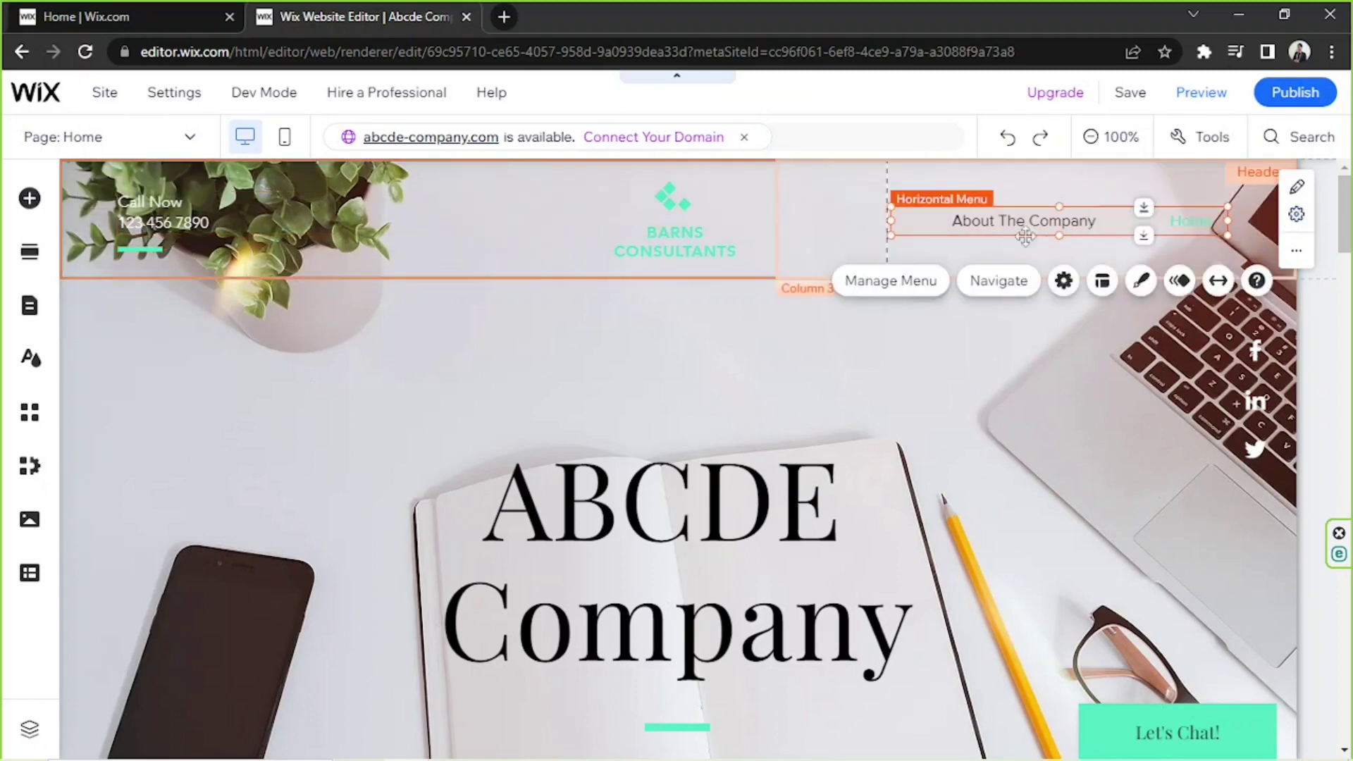
pyautogui.click(1140, 282)
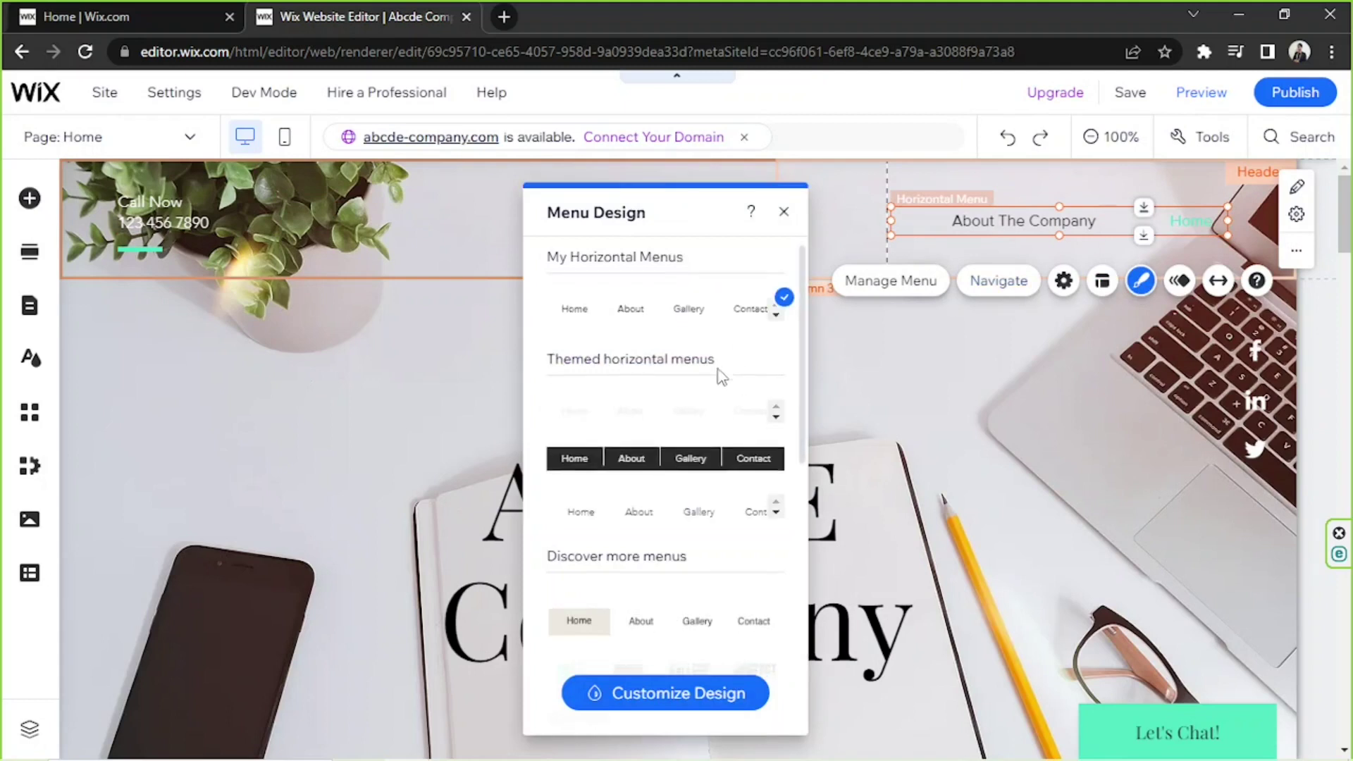
pyautogui.scroll(-7, 723, 377)
pyautogui.scroll(5, 720, 378)
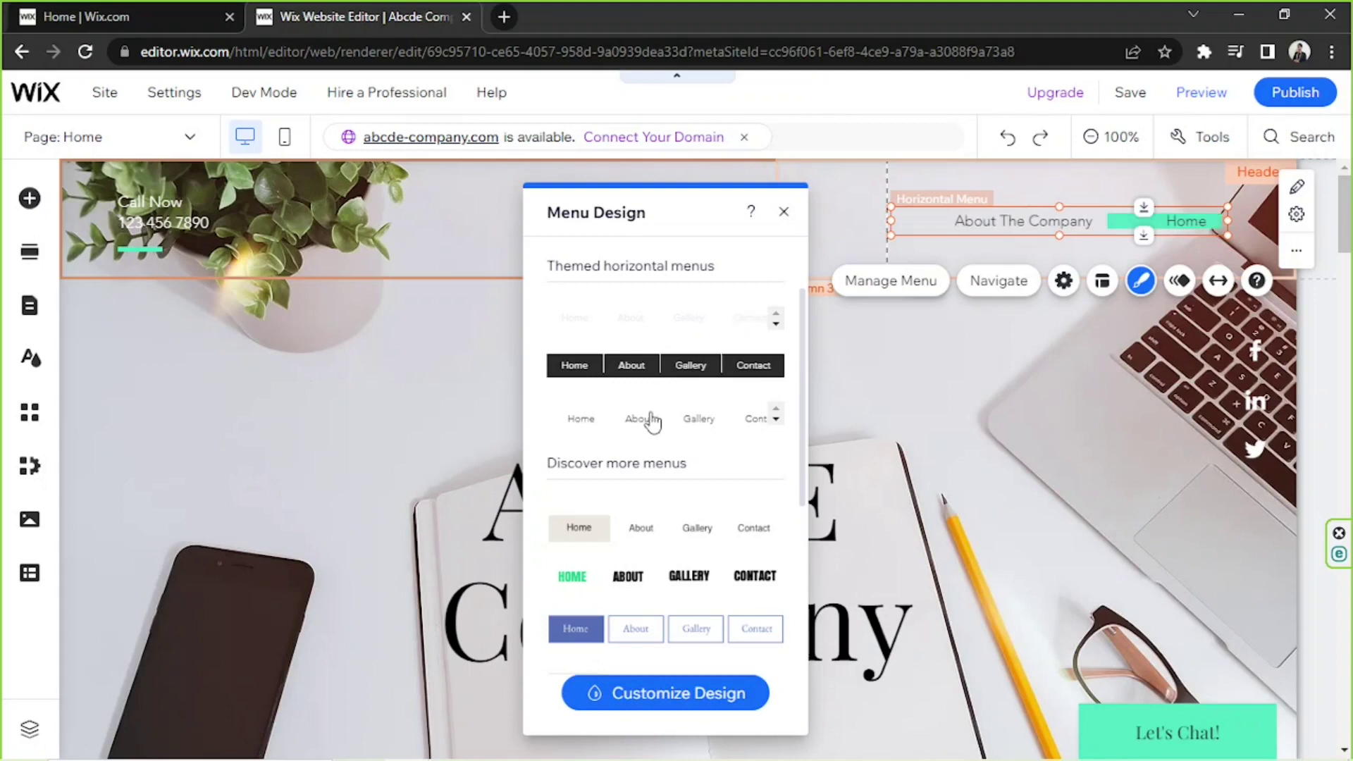
pyautogui.scroll(-3, 654, 423)
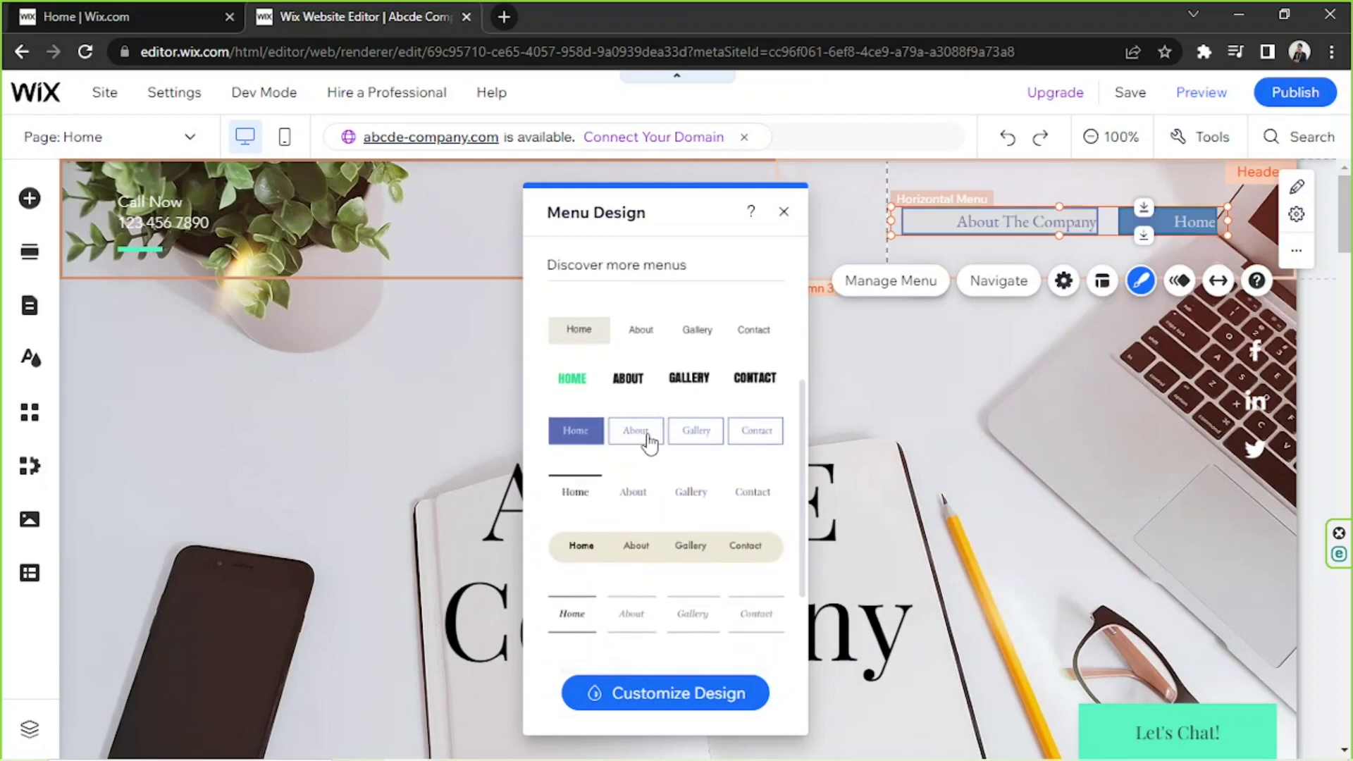
pyautogui.scroll(4, 647, 437)
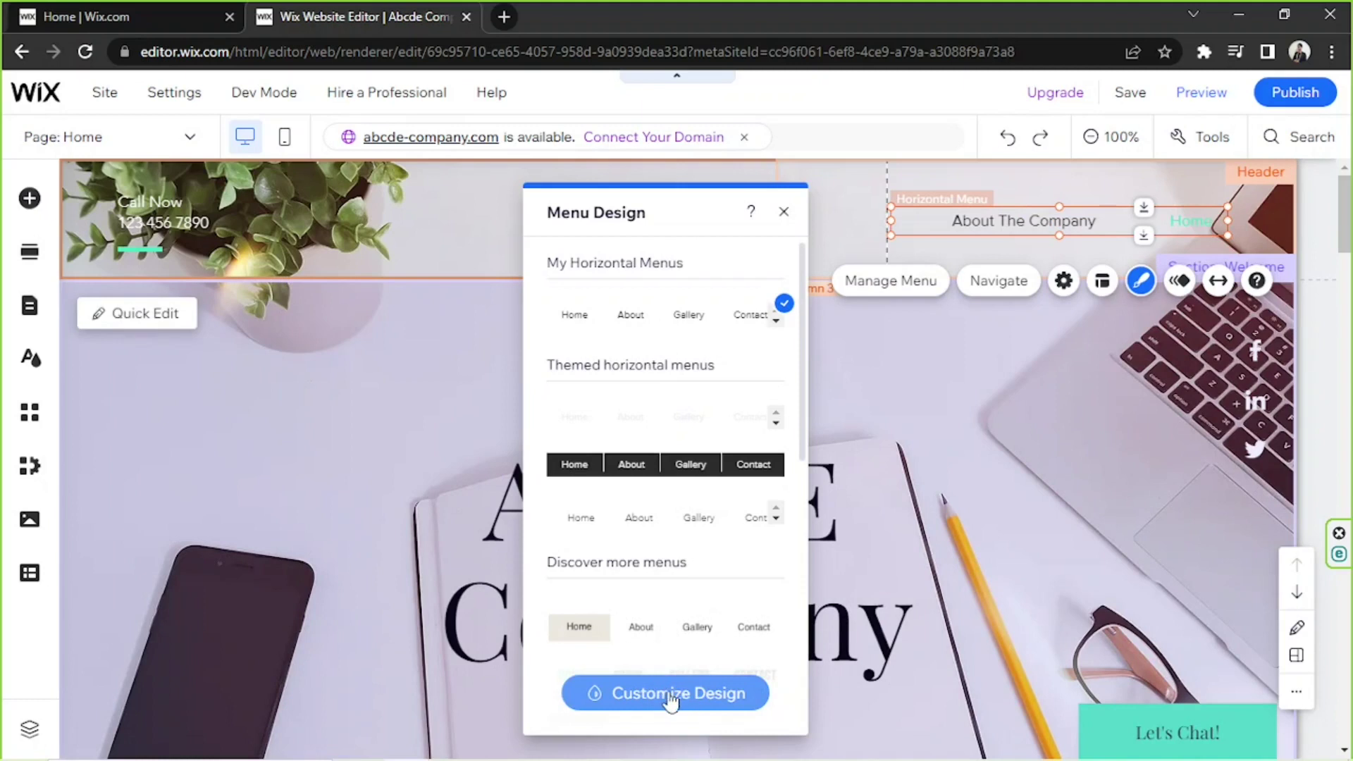
# Set the menu's regular text color to teal in the menu text design settings
pyautogui.click(670, 698)
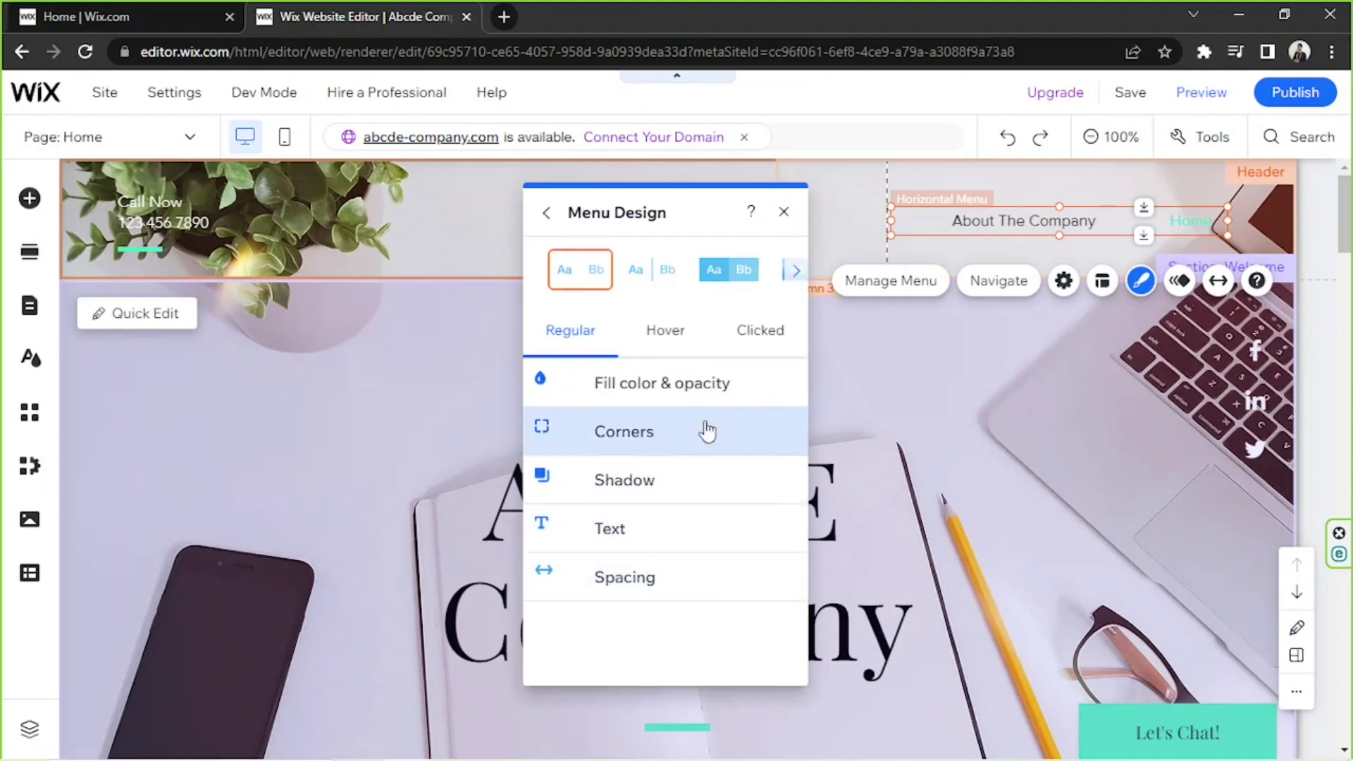
pyautogui.click(671, 534)
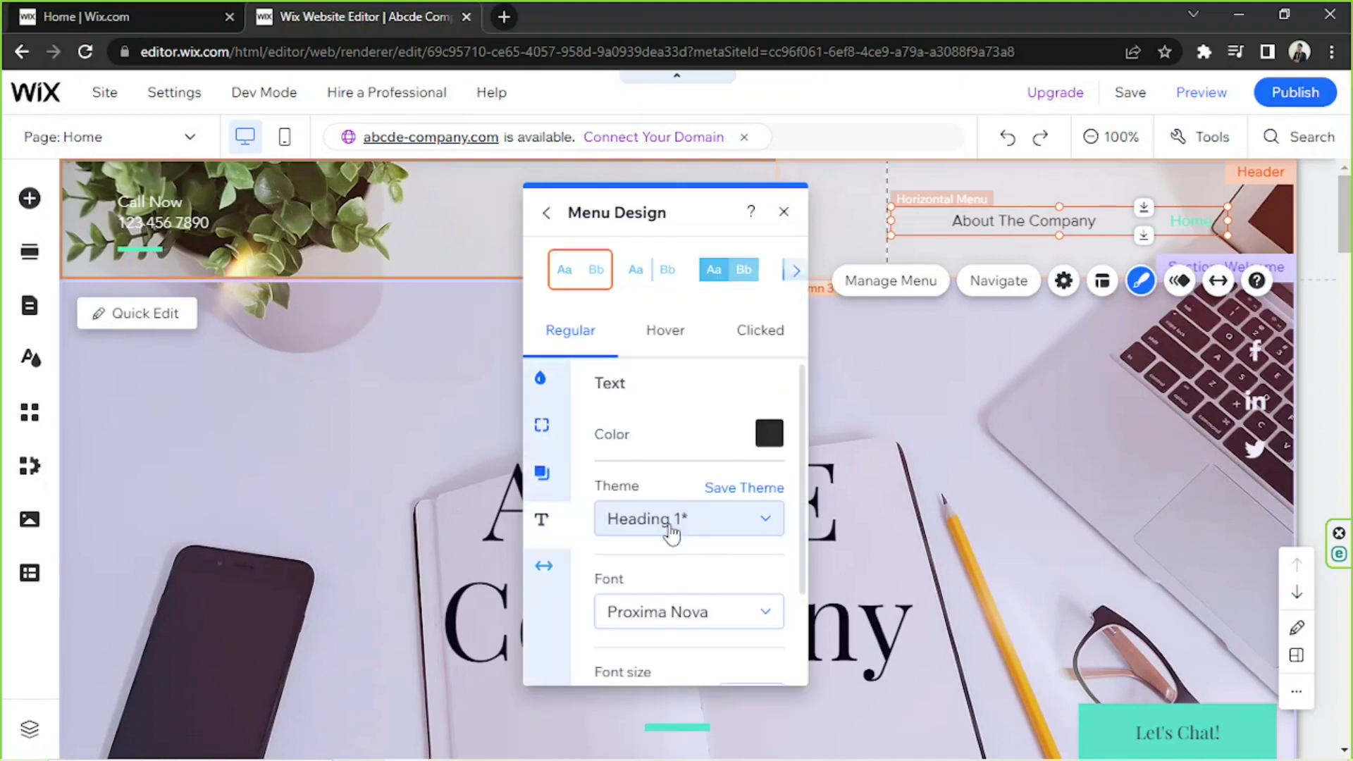
pyautogui.click(769, 433)
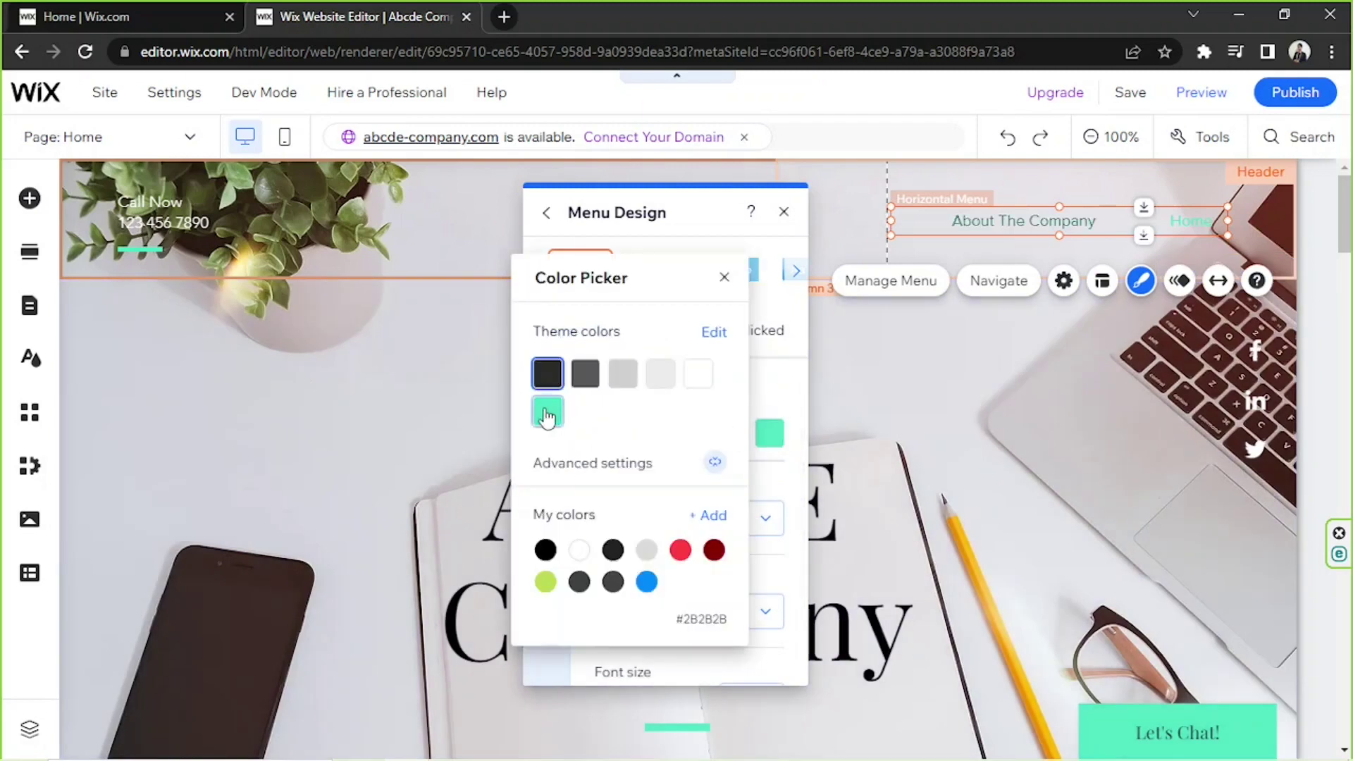
pyautogui.click(547, 416)
pyautogui.click(805, 371)
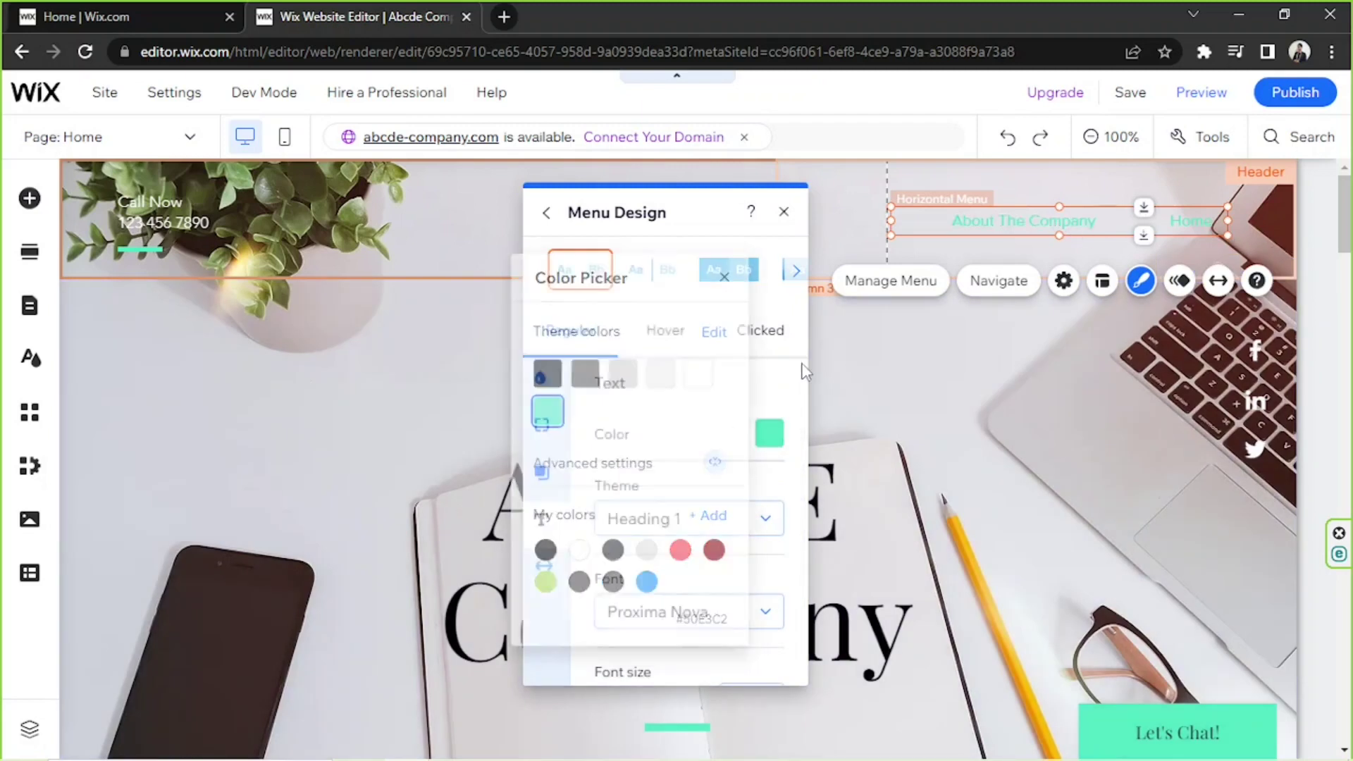
# Make the menu text dark grey #2B2B2B on hover
pyautogui.click(663, 333)
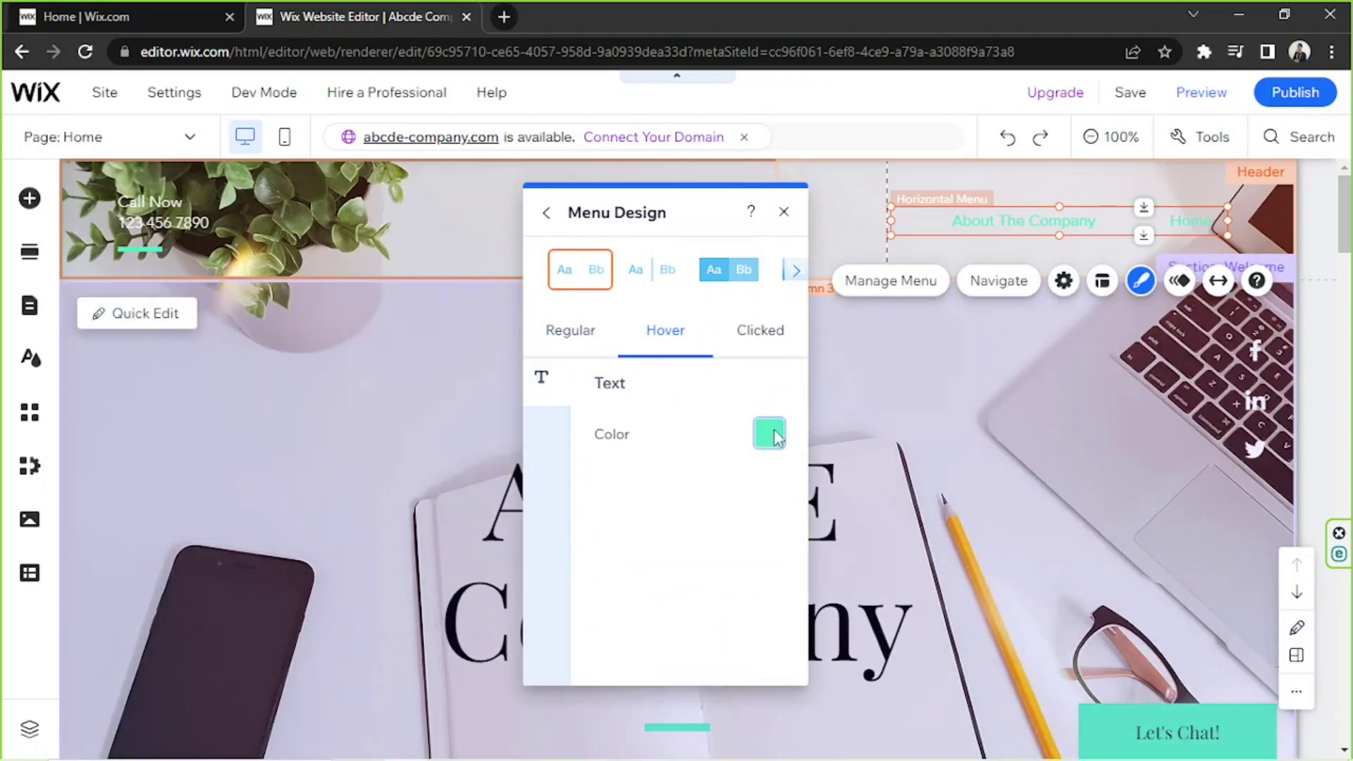
pyautogui.click(772, 433)
pyautogui.click(549, 372)
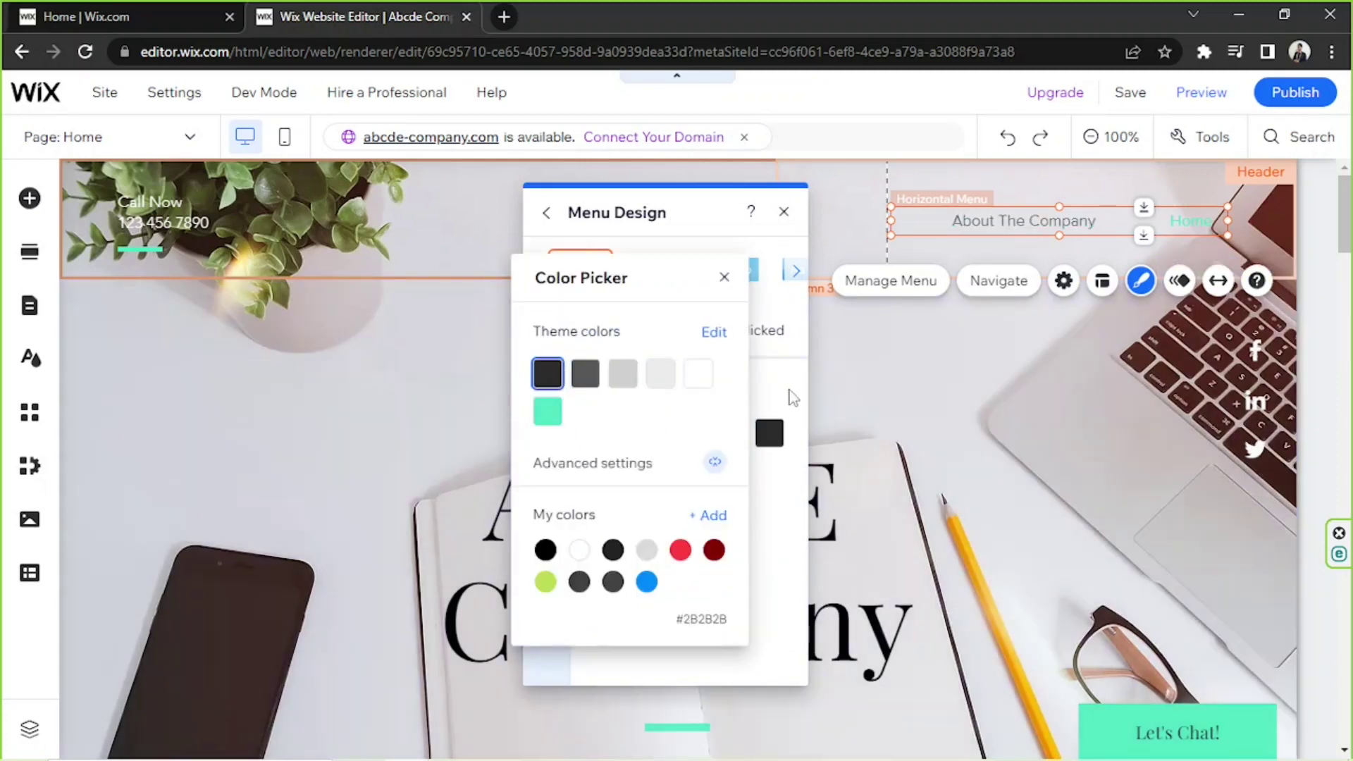
pyautogui.click(792, 389)
# Make the clicked-state menu text lime green #BADA55 and close the Menu Design panel
pyautogui.click(767, 341)
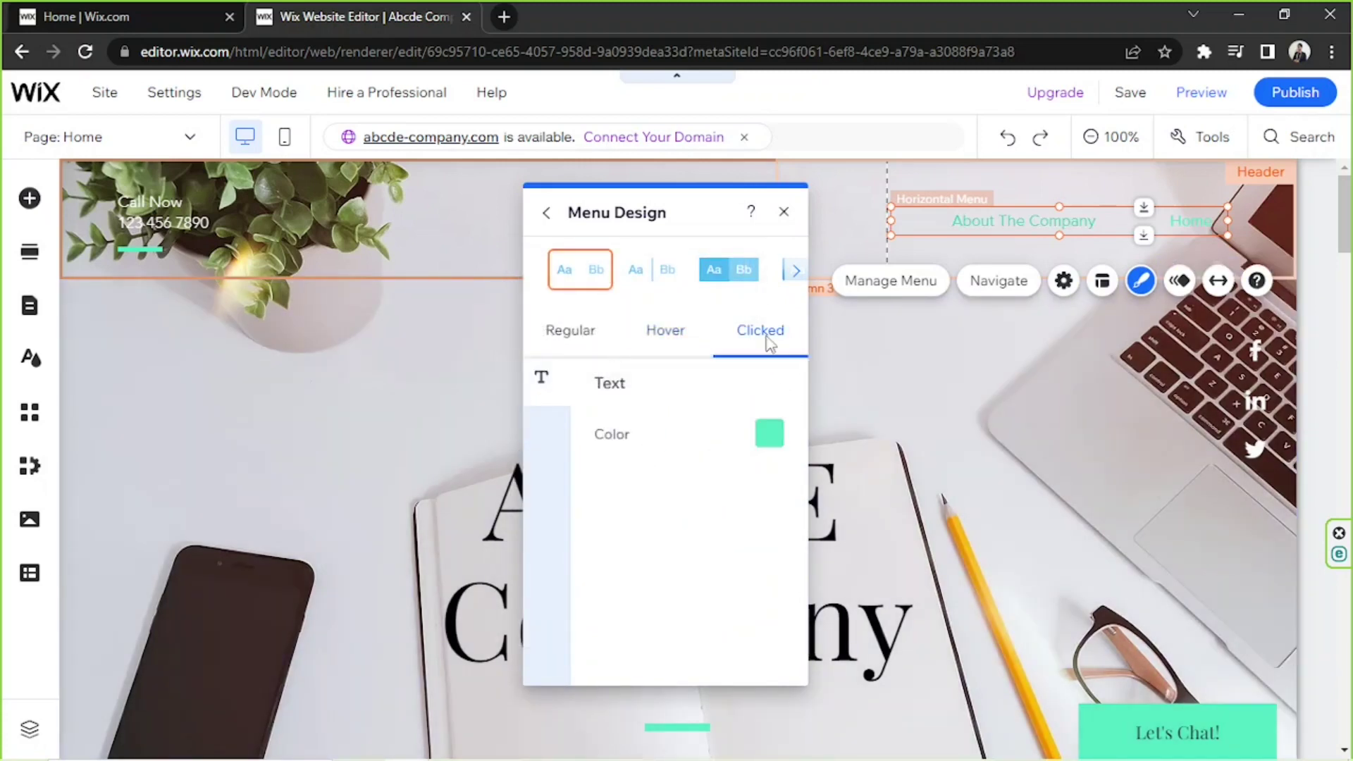
pyautogui.click(770, 437)
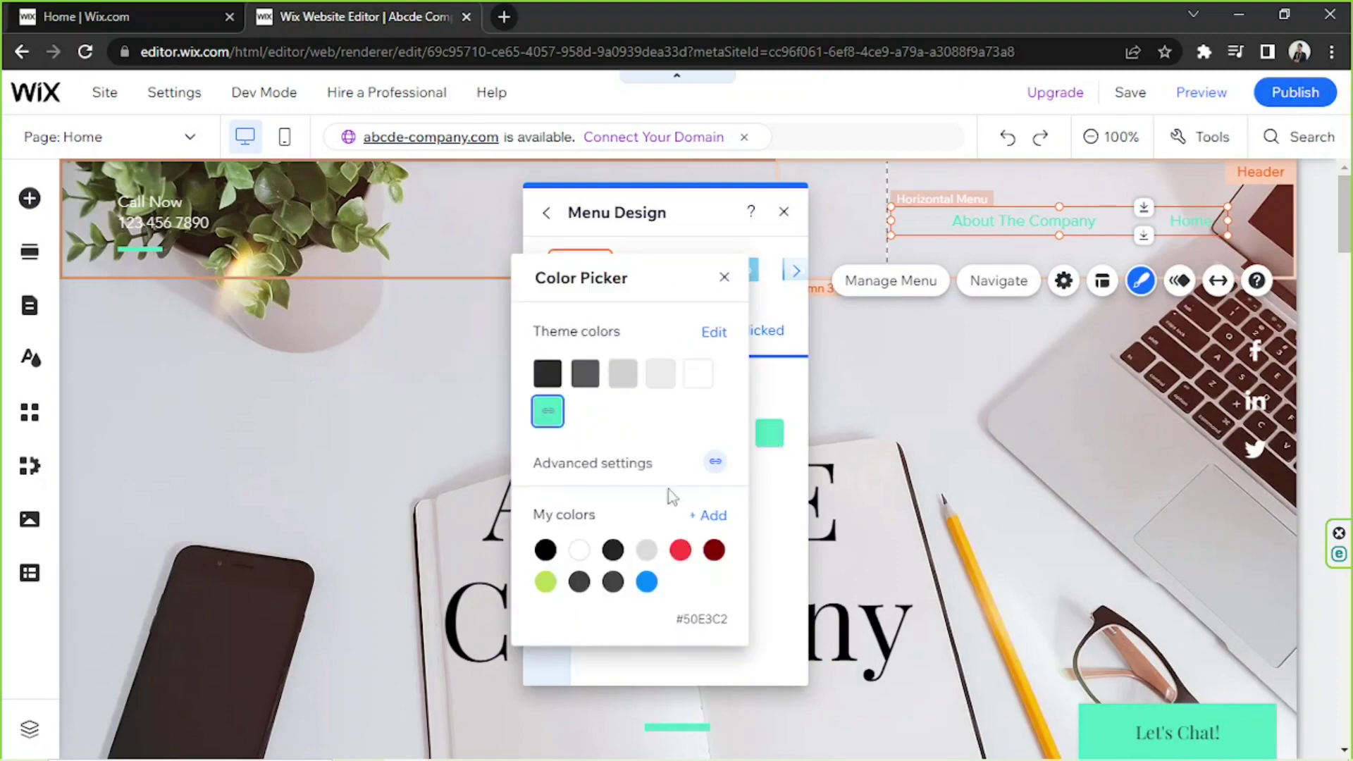
pyautogui.click(545, 582)
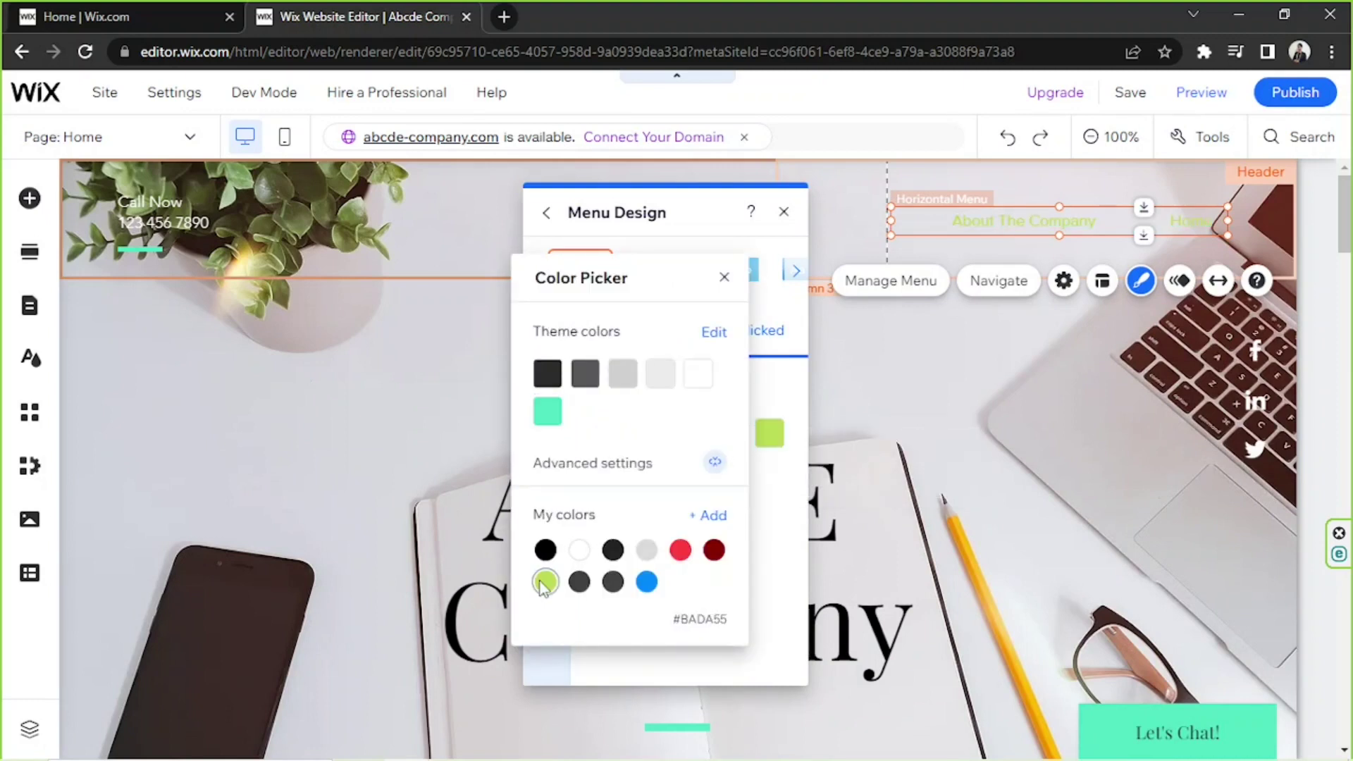
pyautogui.click(782, 394)
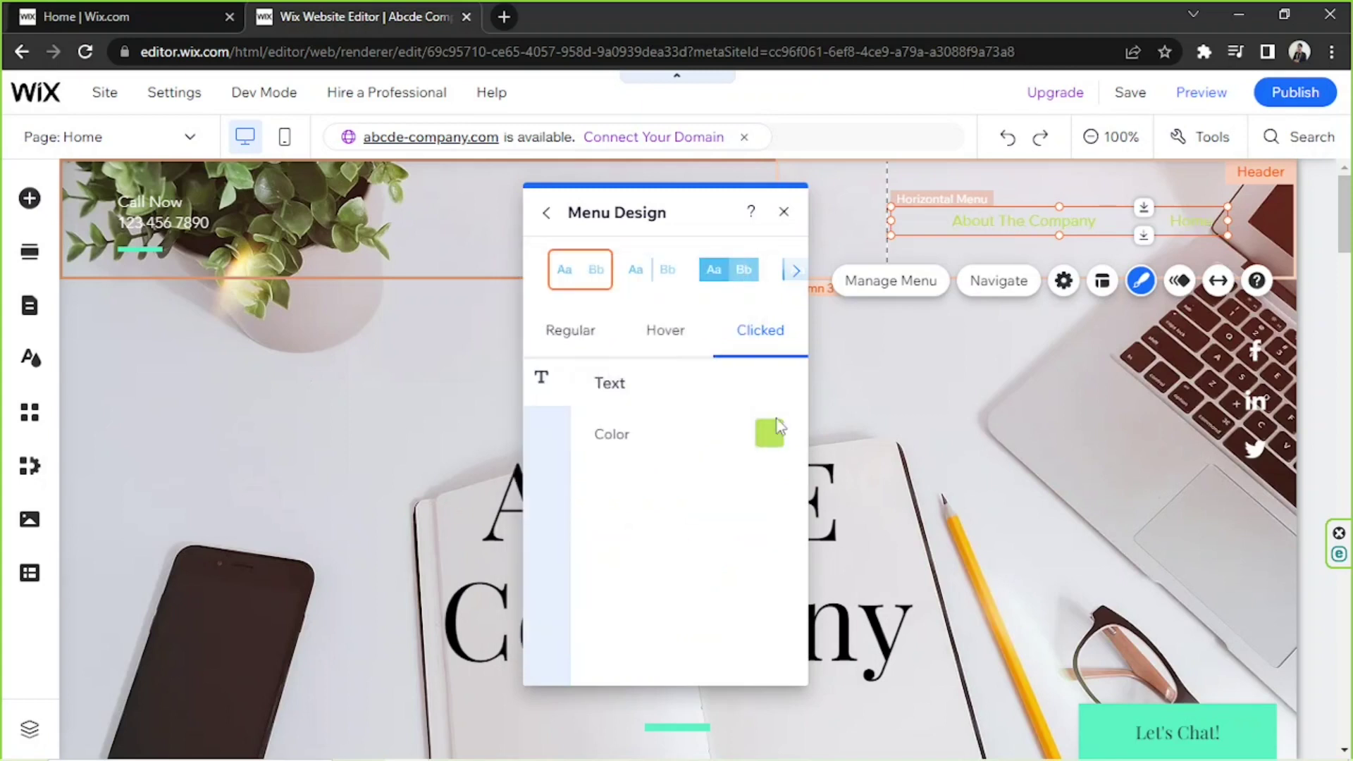
pyautogui.click(786, 213)
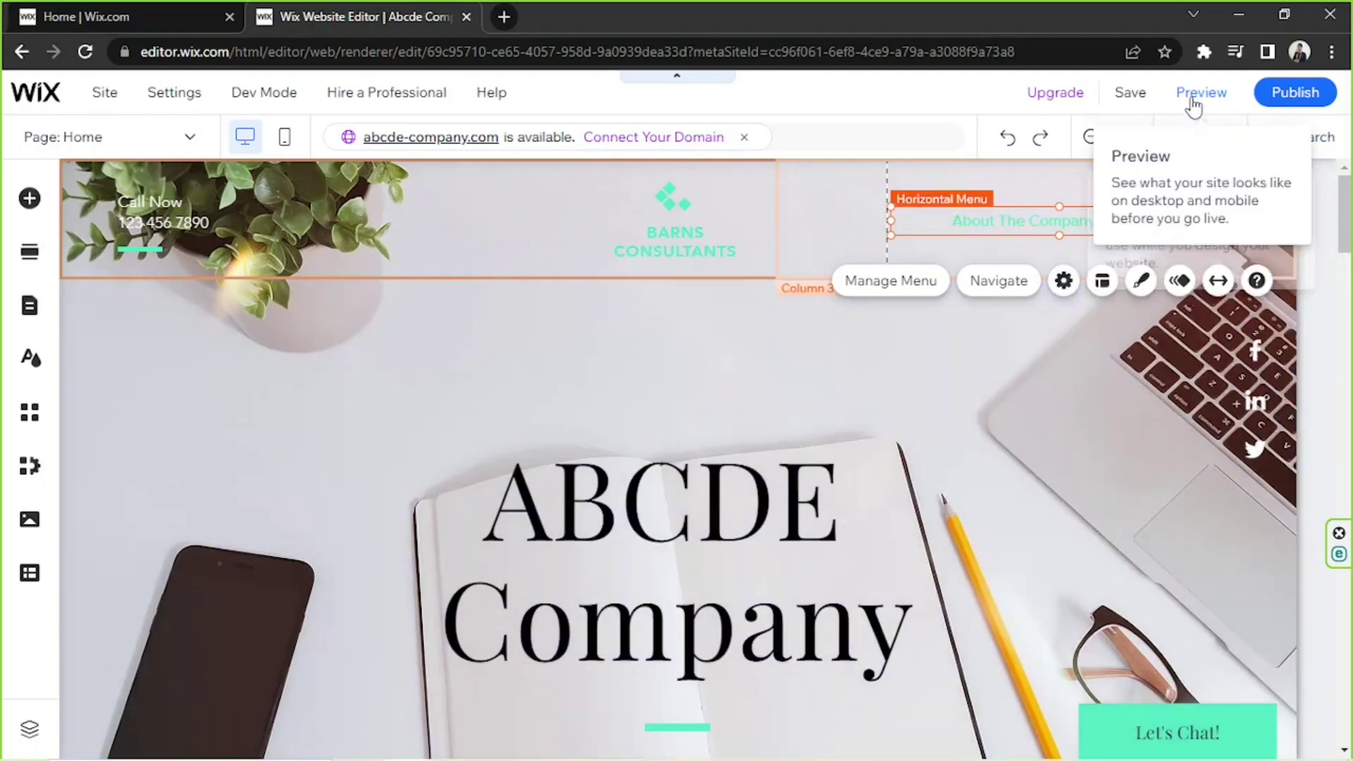
pyautogui.click(1192, 103)
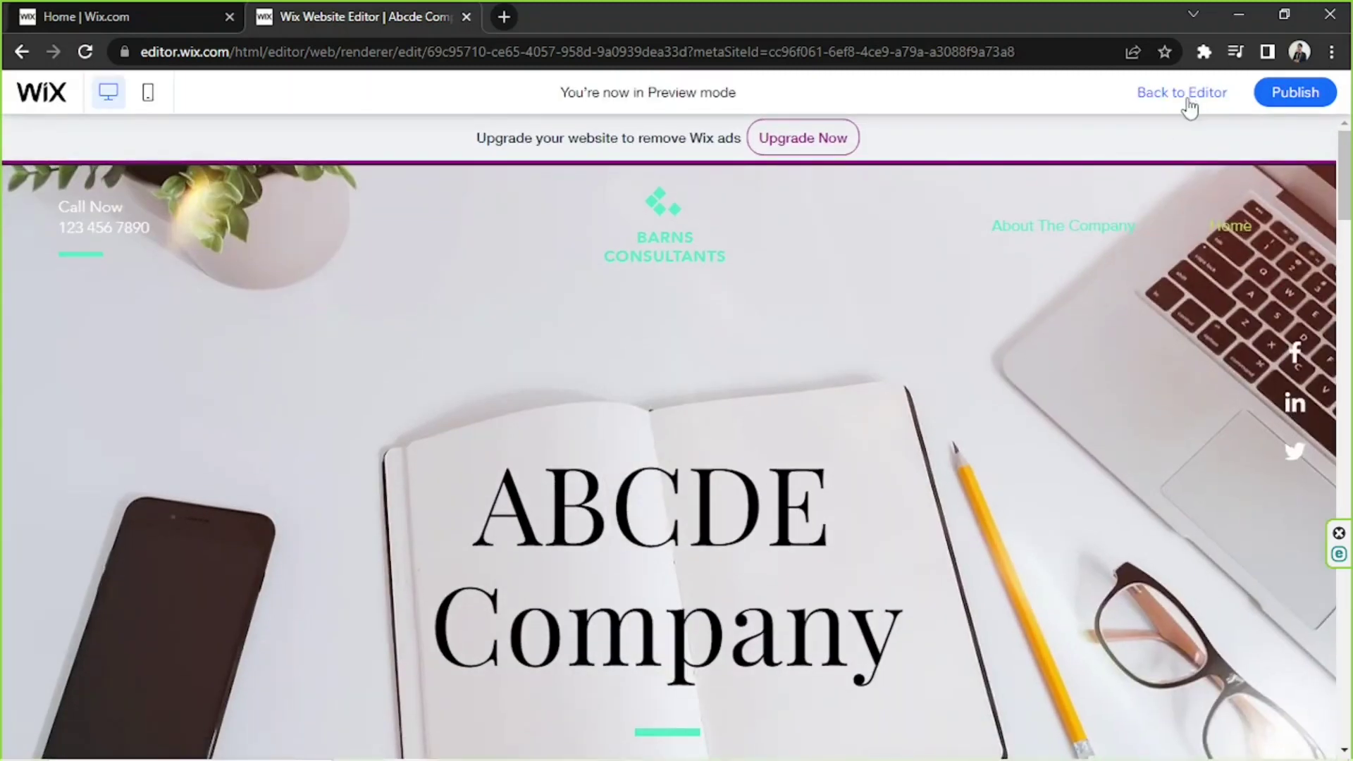
pyautogui.moveTo(1067, 232)
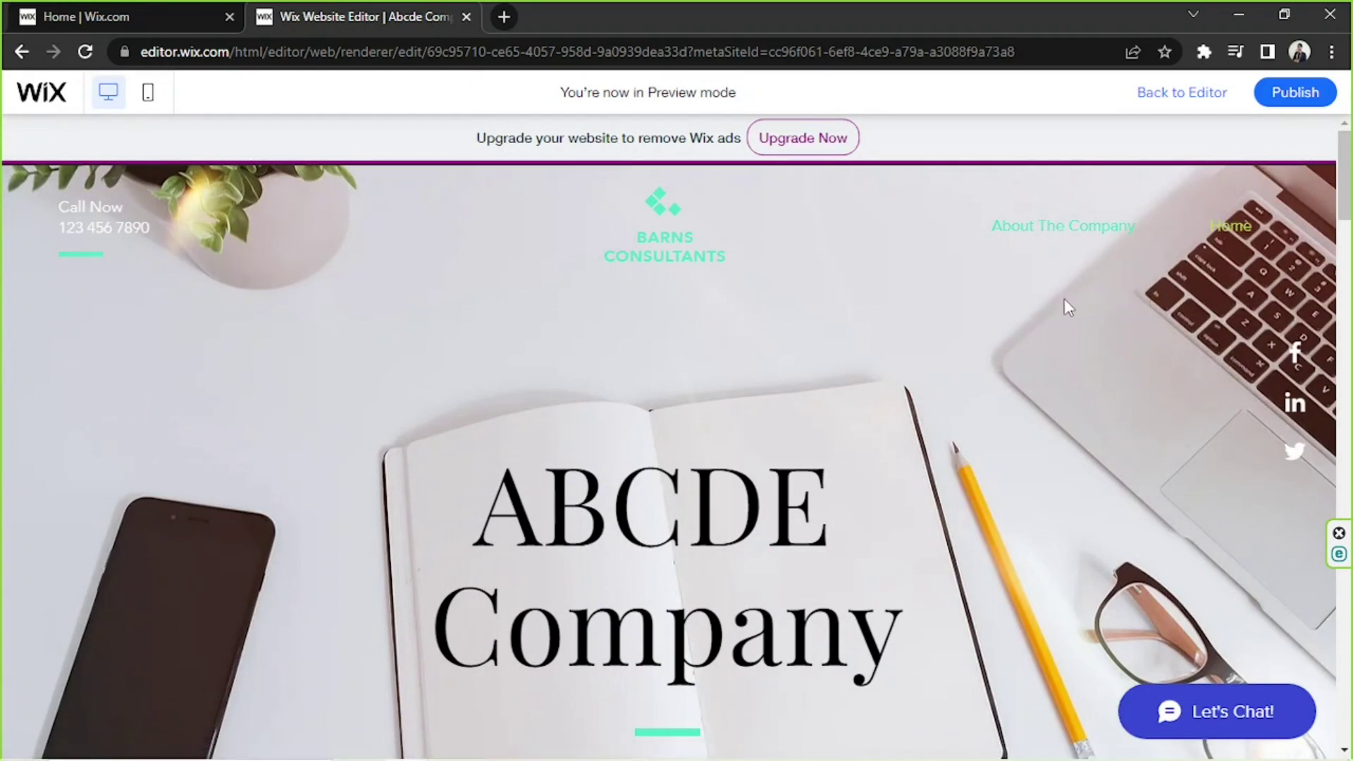
pyautogui.hotkey('ctrl', 'shift', 'p')
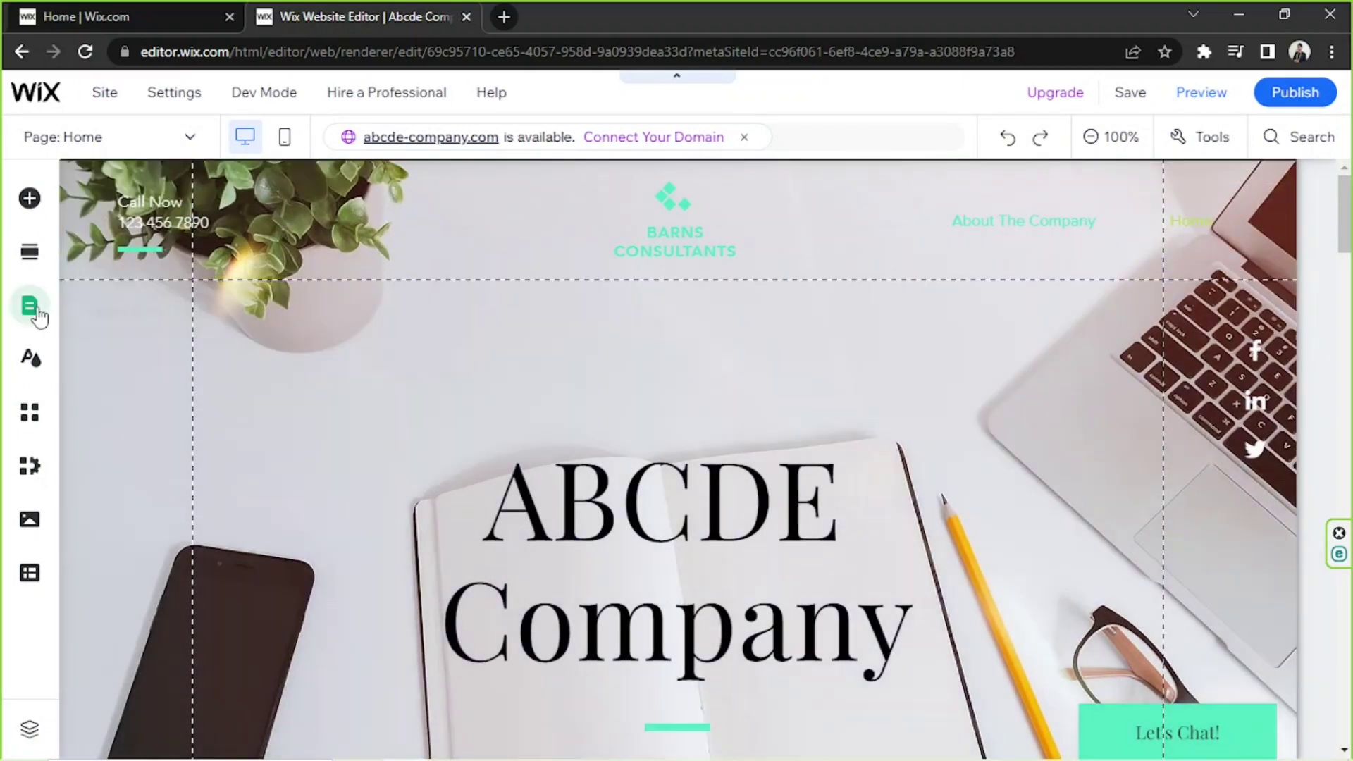
pyautogui.click(35, 310)
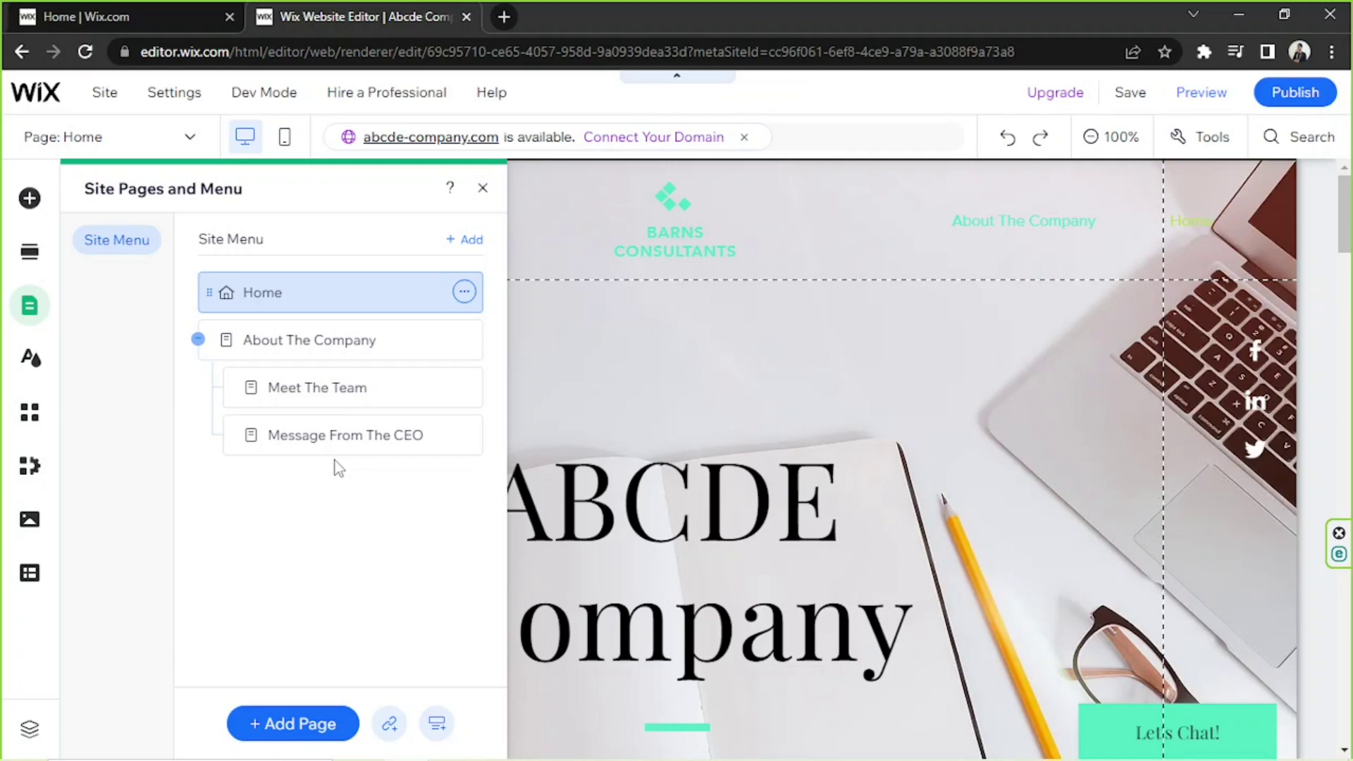
pyautogui.click(678, 415)
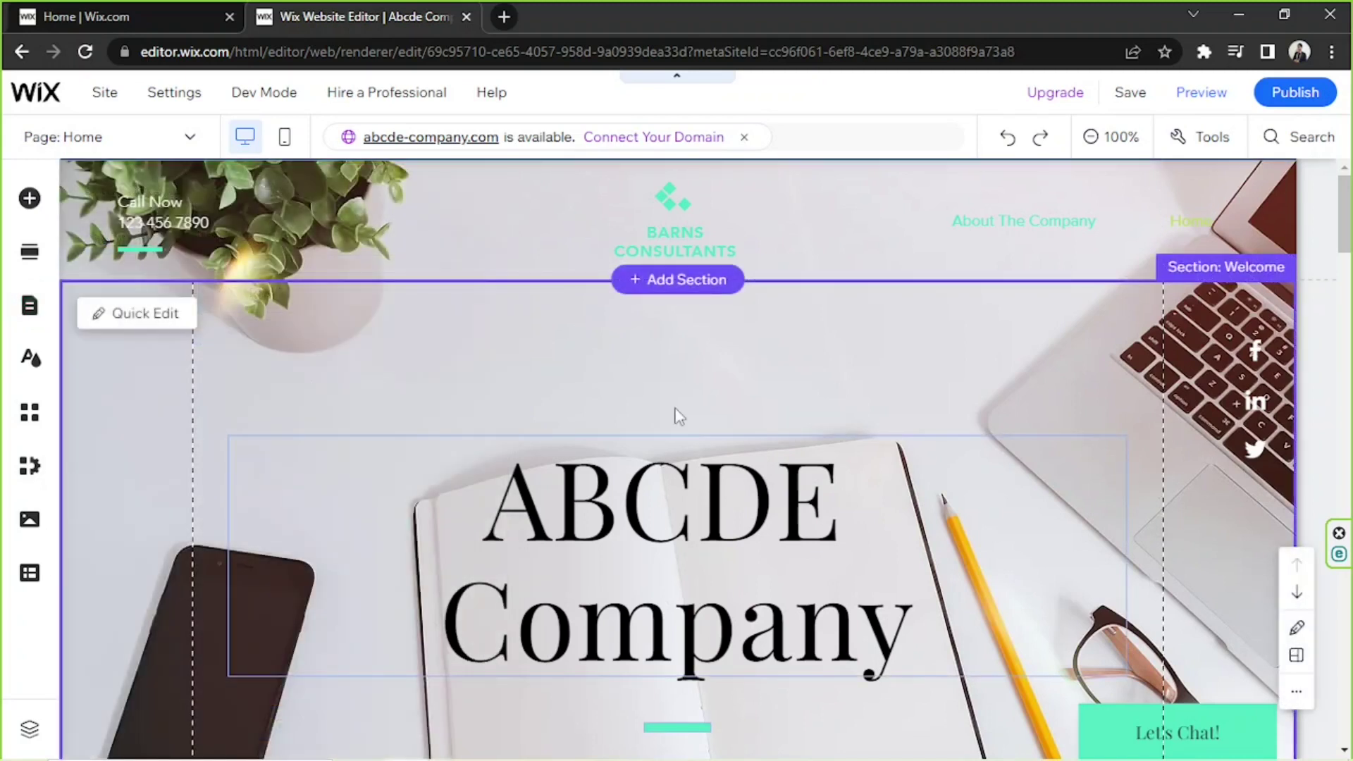